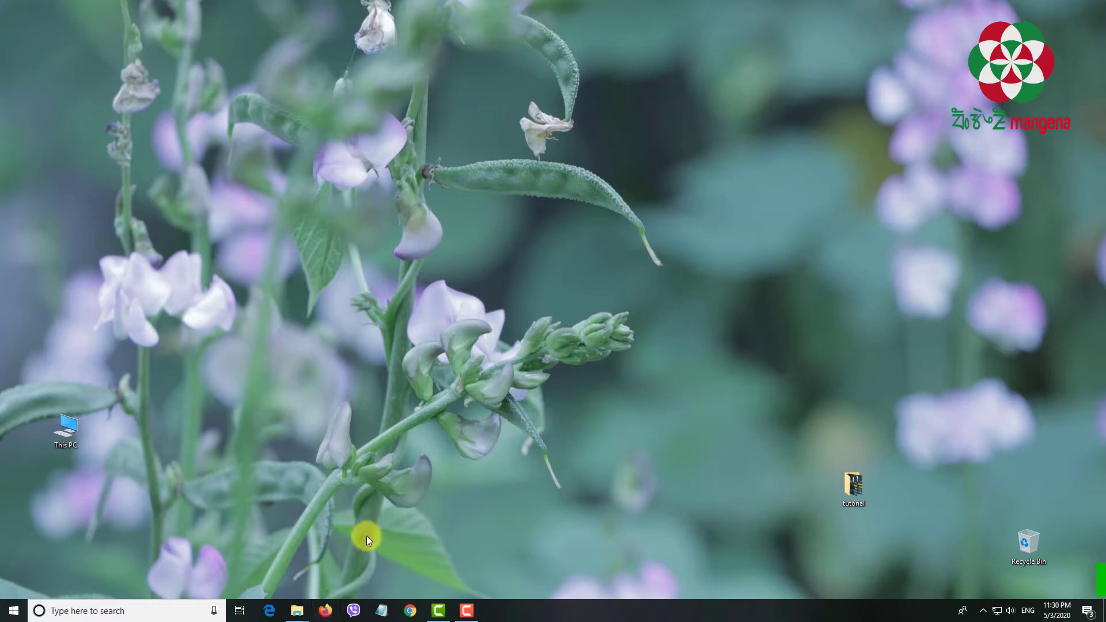
# Open youtube.com in Firefox and start a new video upload from the channel's Studio dashboard.
pyautogui.click(325, 611)
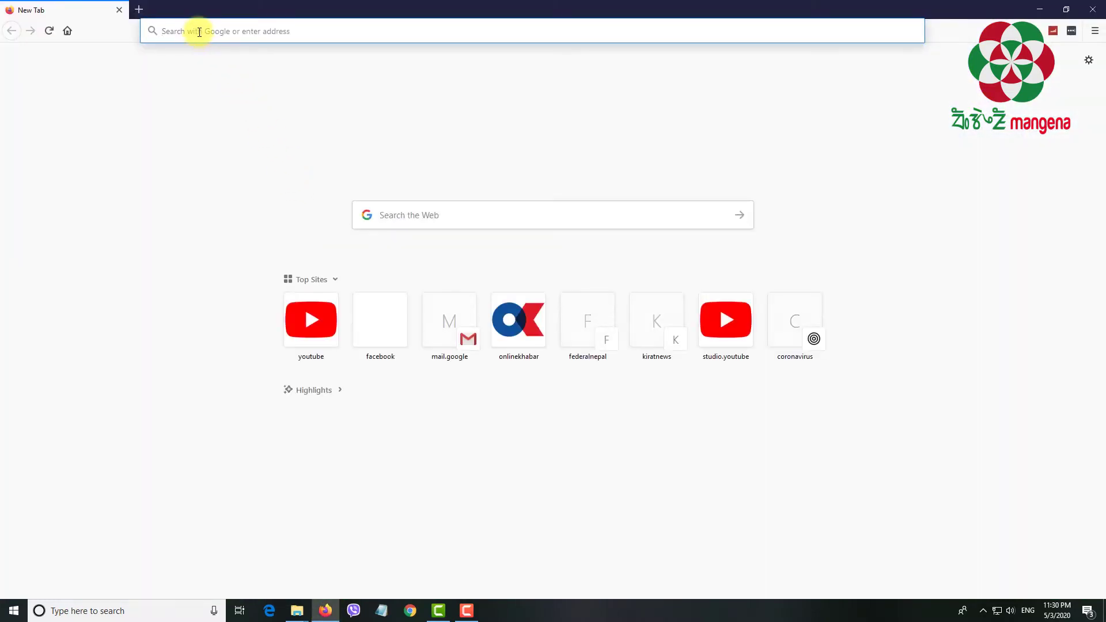
pyautogui.write('youtube.com/')
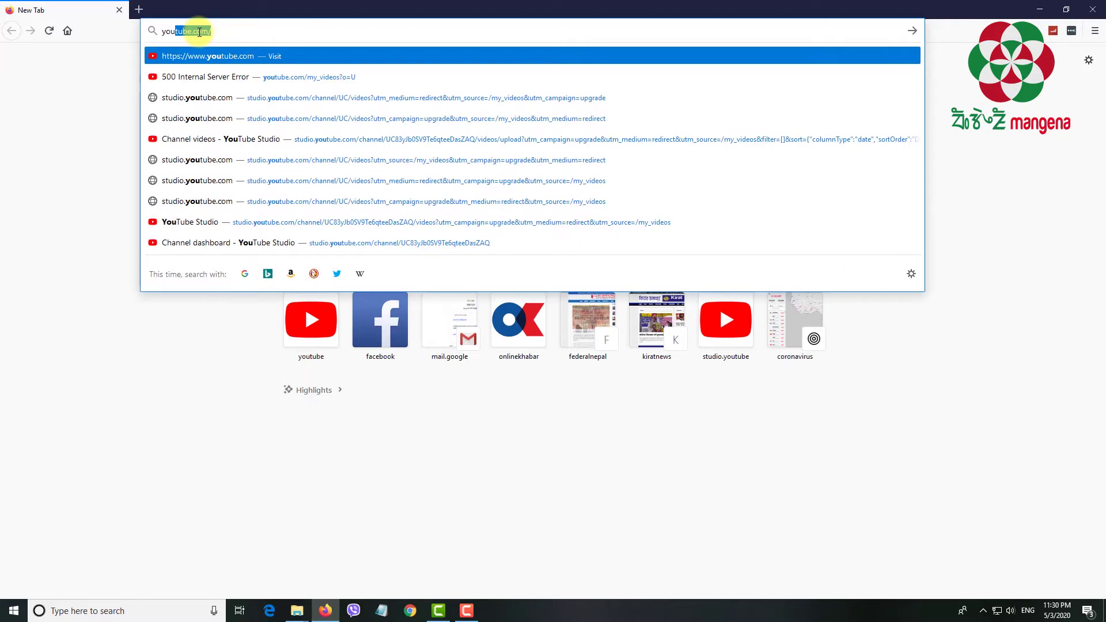
pyautogui.press('Return')
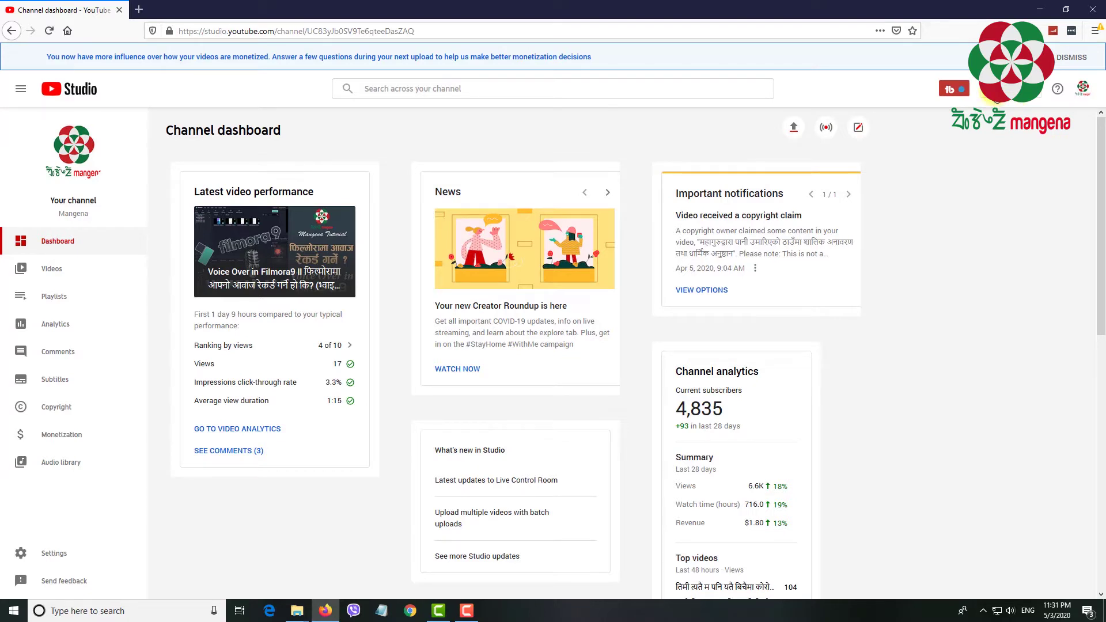
pyautogui.click(996, 94)
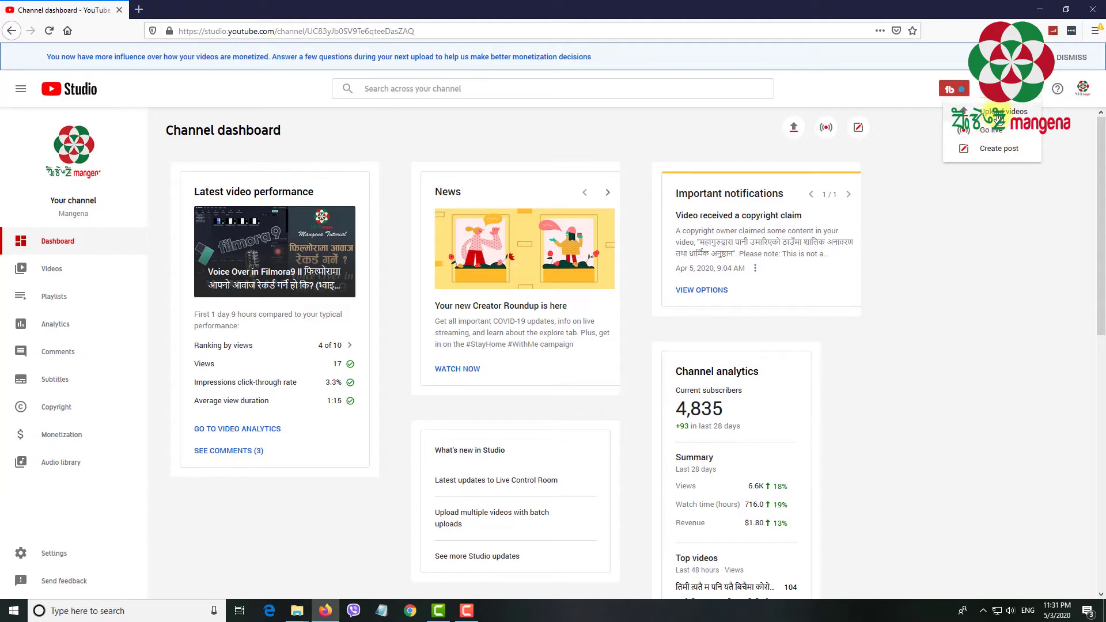
pyautogui.click(999, 112)
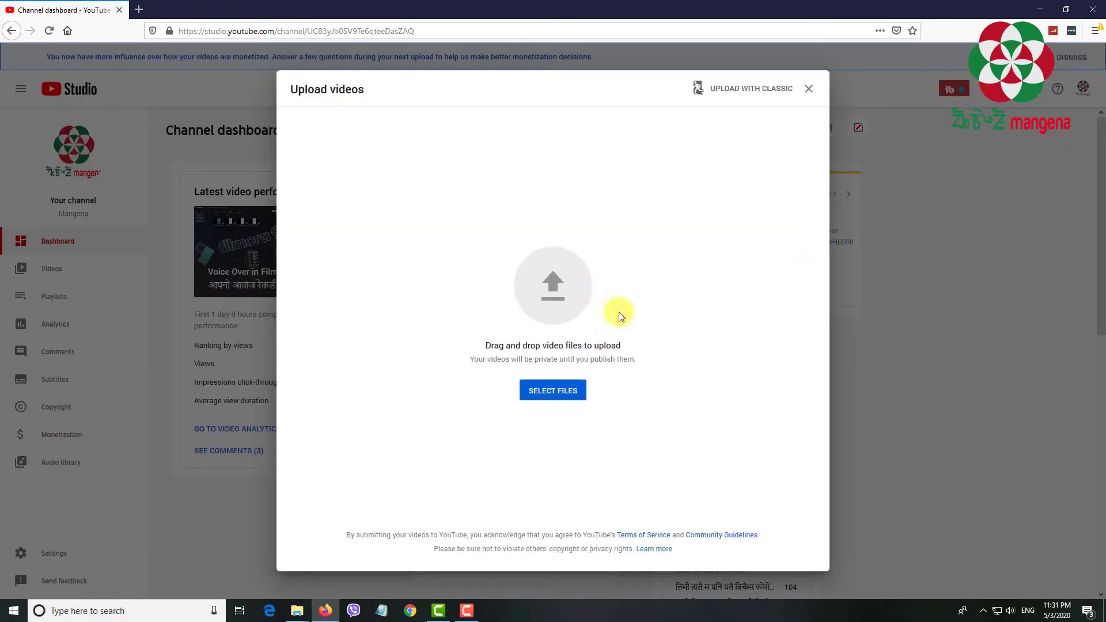
pyautogui.click(557, 290)
pyautogui.click(48, 96)
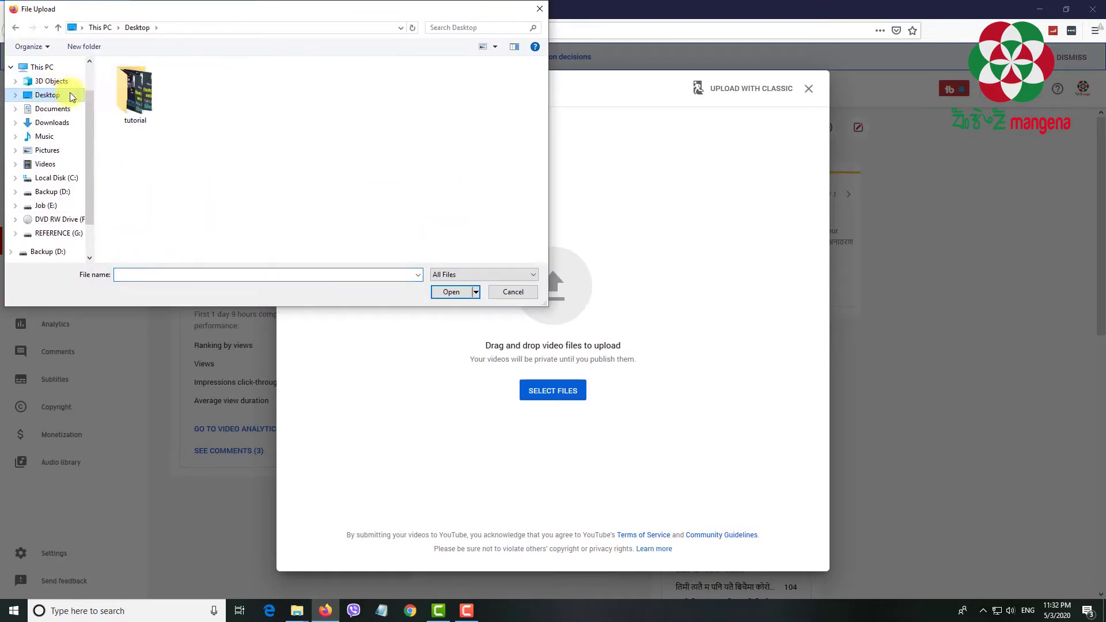
pyautogui.doubleClick(140, 98)
pyautogui.click(393, 104)
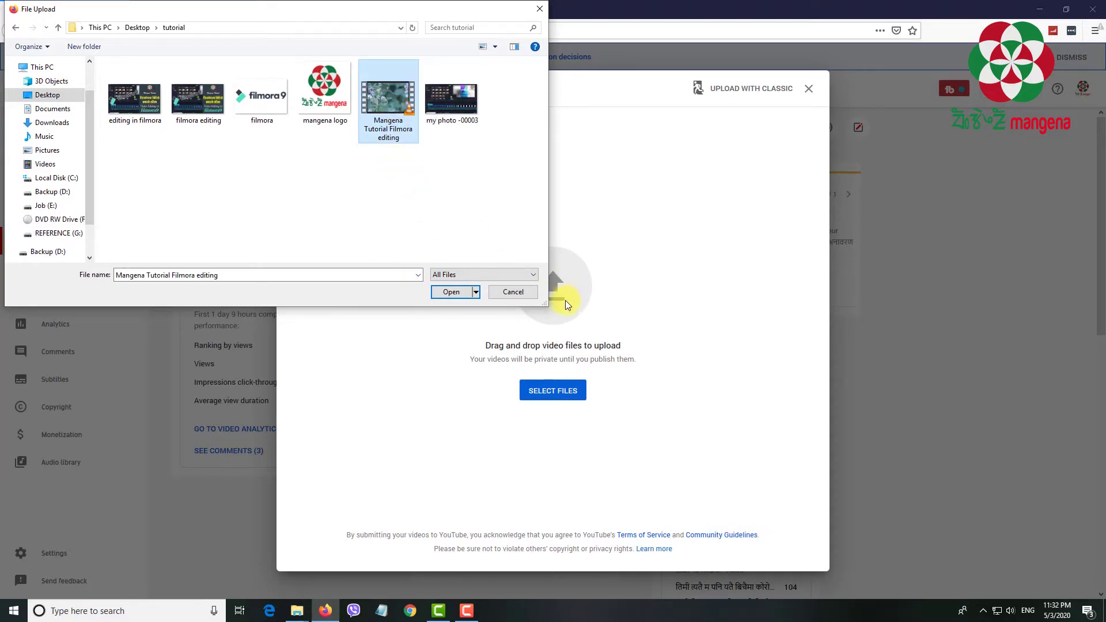
pyautogui.click(523, 294)
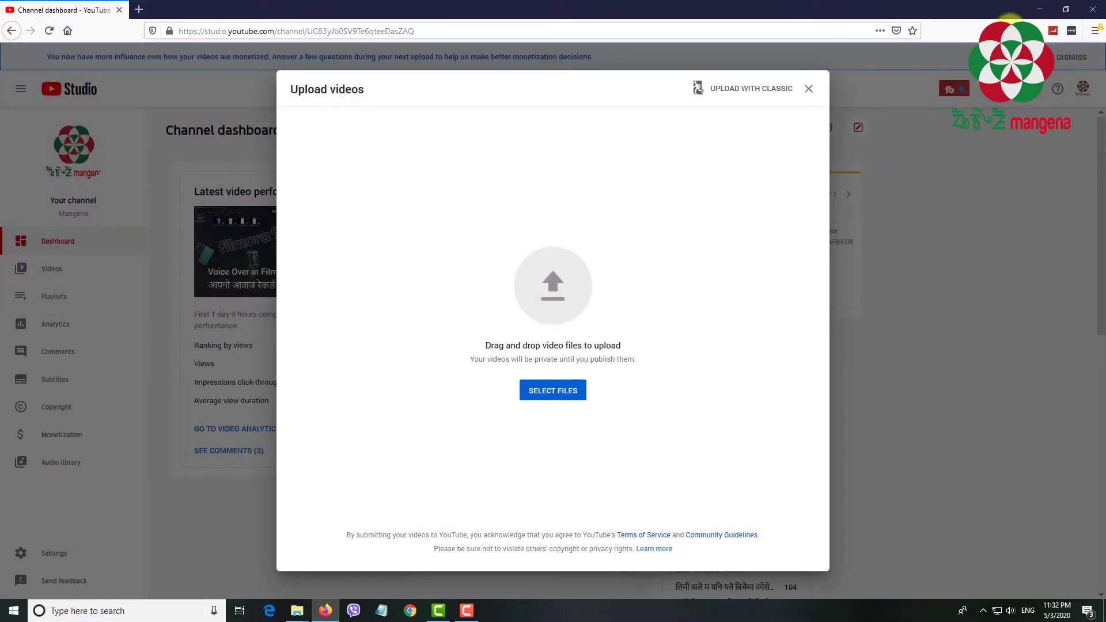
# Upload the "Mangena Tutorial Filmora editing" video by dropping it from the tutorial folder onto the upload dialog.
pyautogui.click(1040, 8)
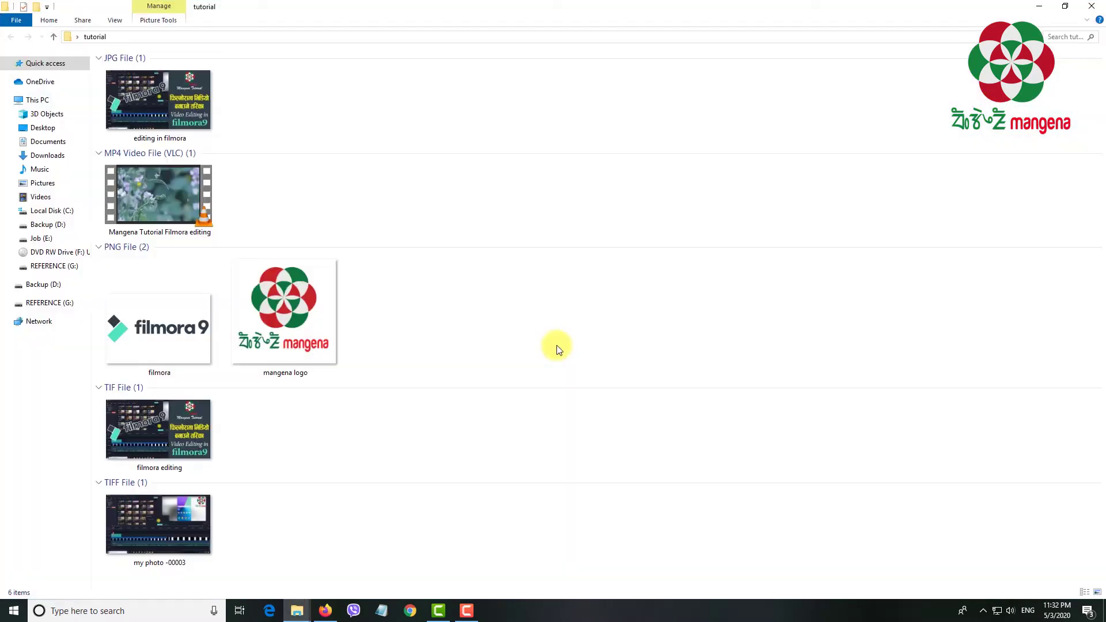
pyautogui.click(160, 197)
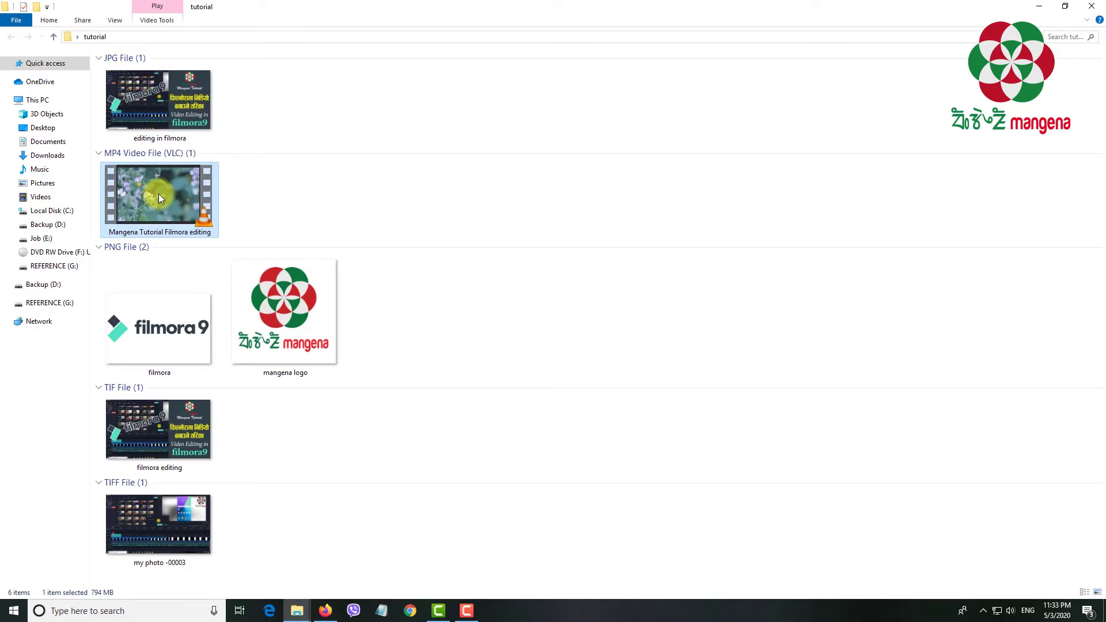
pyautogui.moveTo(160, 198); pyautogui.dragTo(512, 368)
pyautogui.moveTo(545, 297); pyautogui.dragTo(545, 297)
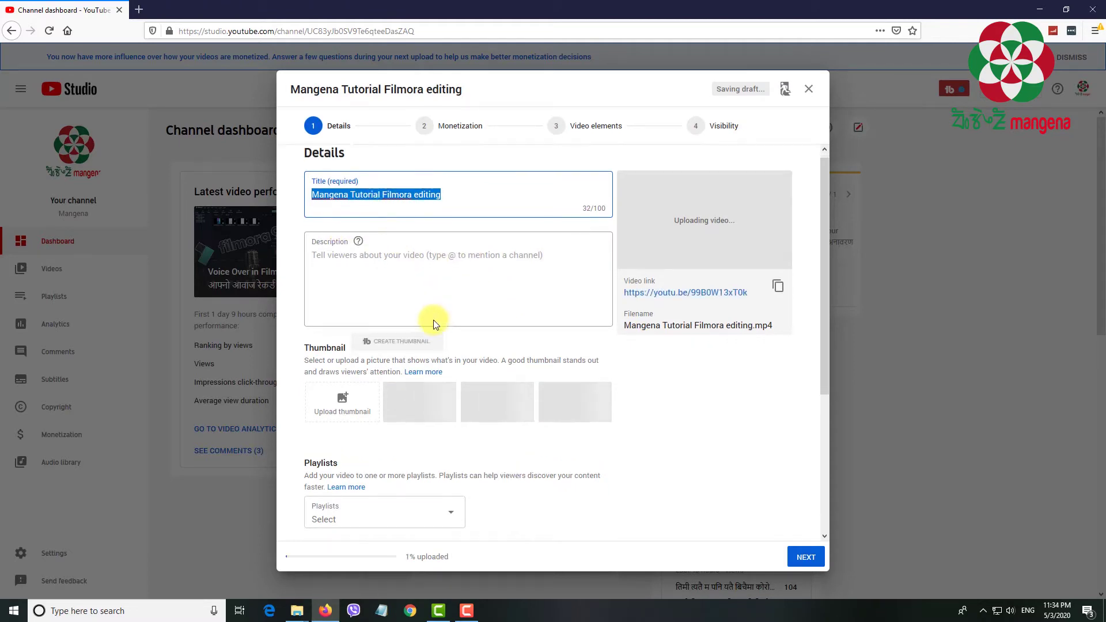
# Upload the "editing in filmora" image from the tutorial folder as the video's custom thumbnail.
pyautogui.scroll(-4, 435, 321)
pyautogui.scroll(1, 433, 320)
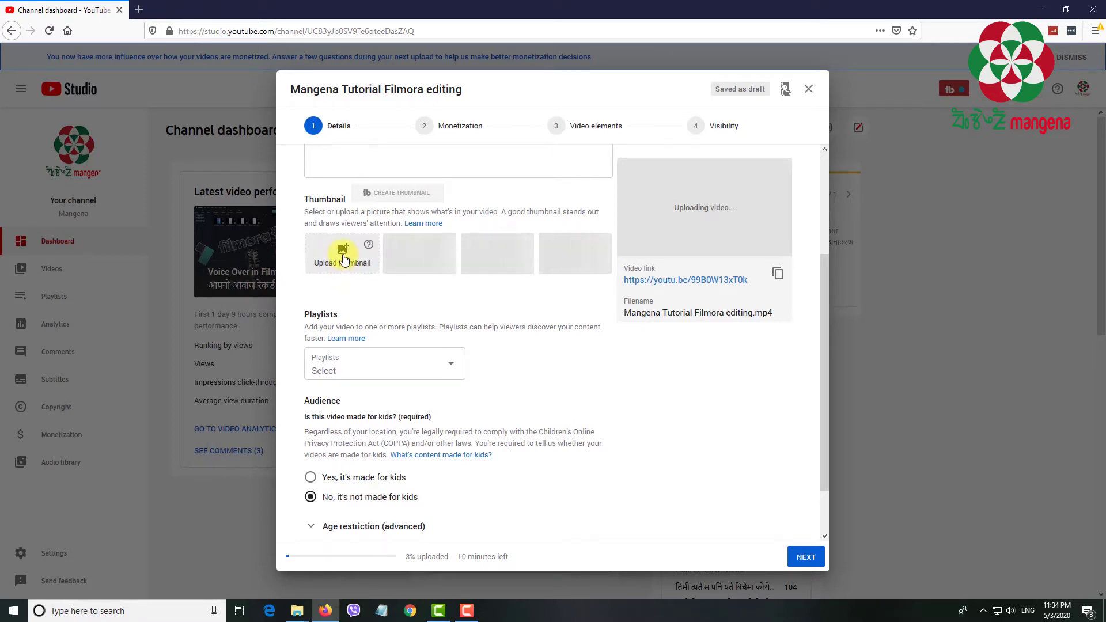
pyautogui.click(344, 258)
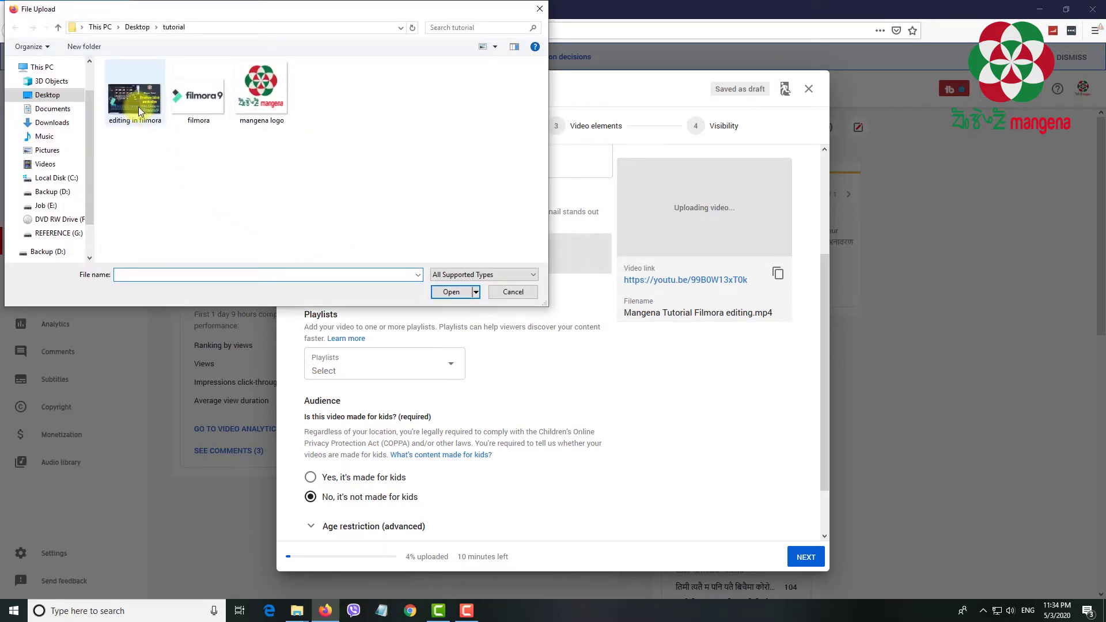
pyautogui.moveTo(378, 8); pyautogui.dragTo(404, 40)
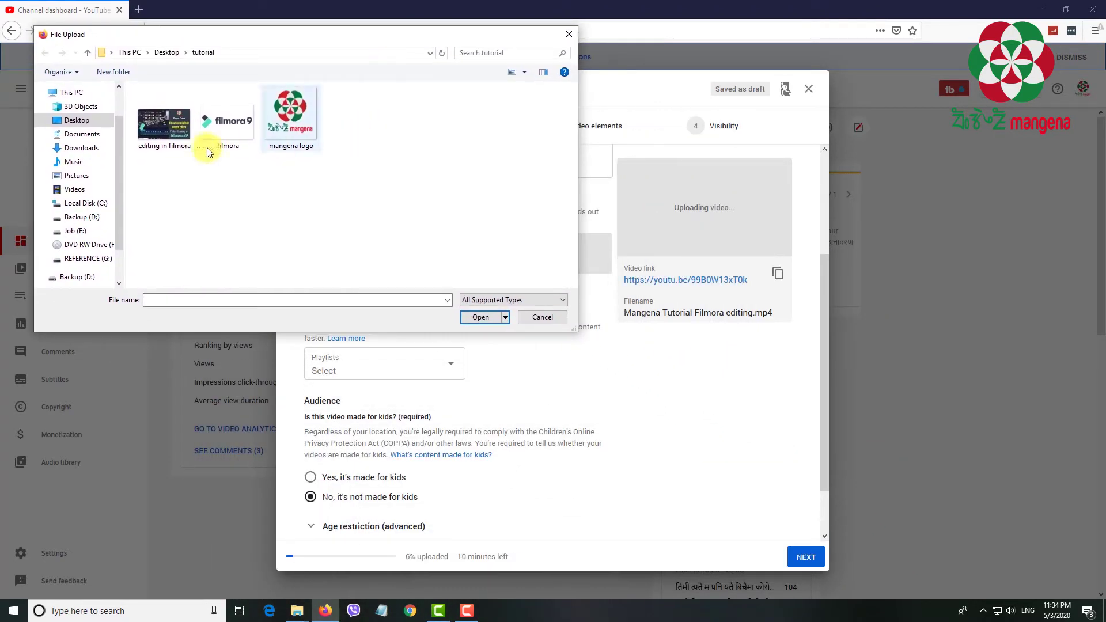
pyautogui.click(174, 129)
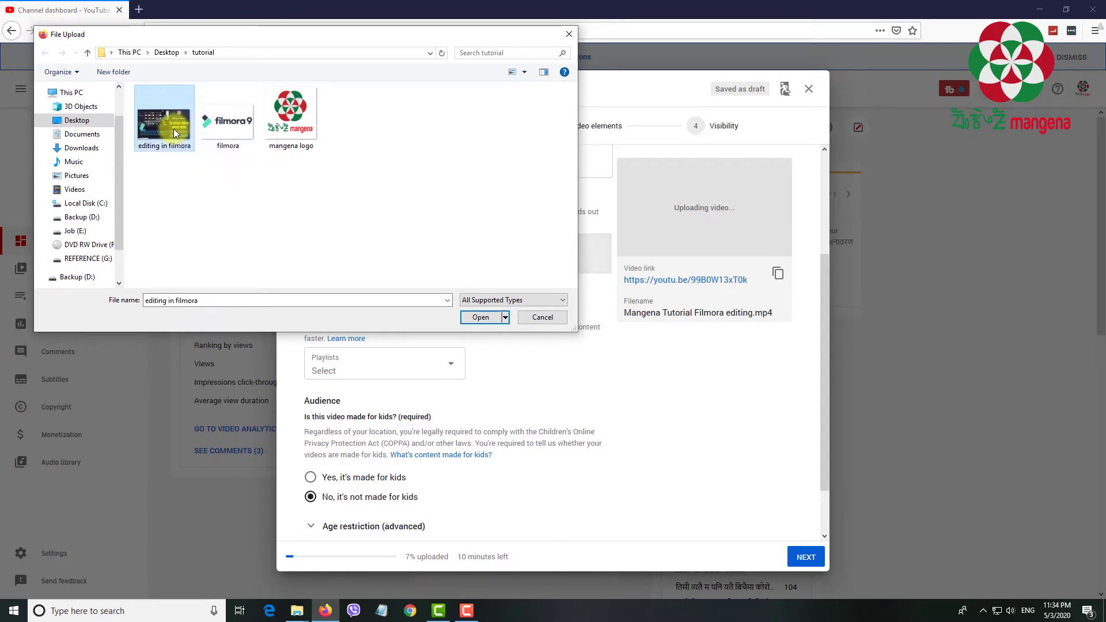
pyautogui.click(489, 319)
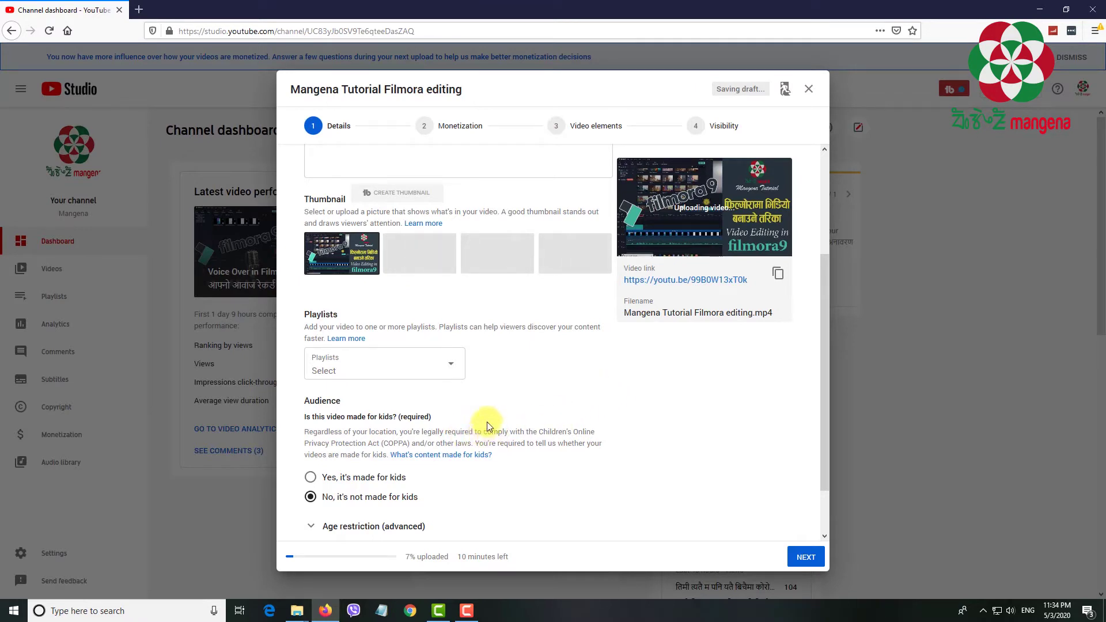
# Continue to the monetization settings and turn monetization on for the video, keeping the default ad types.
pyautogui.scroll(-2, 468, 404)
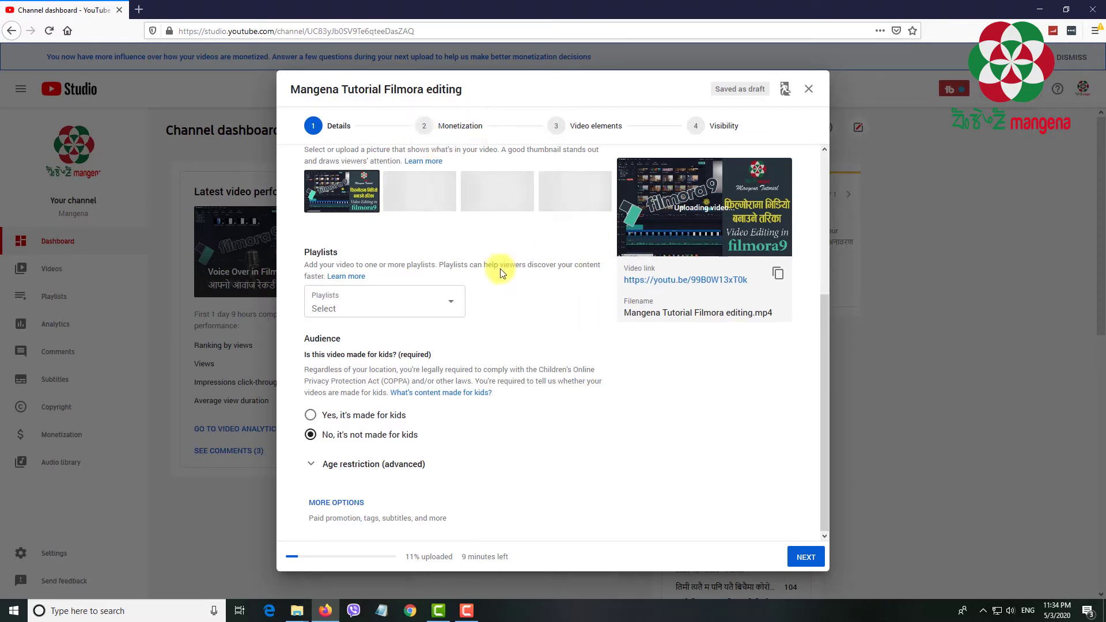
pyautogui.click(806, 557)
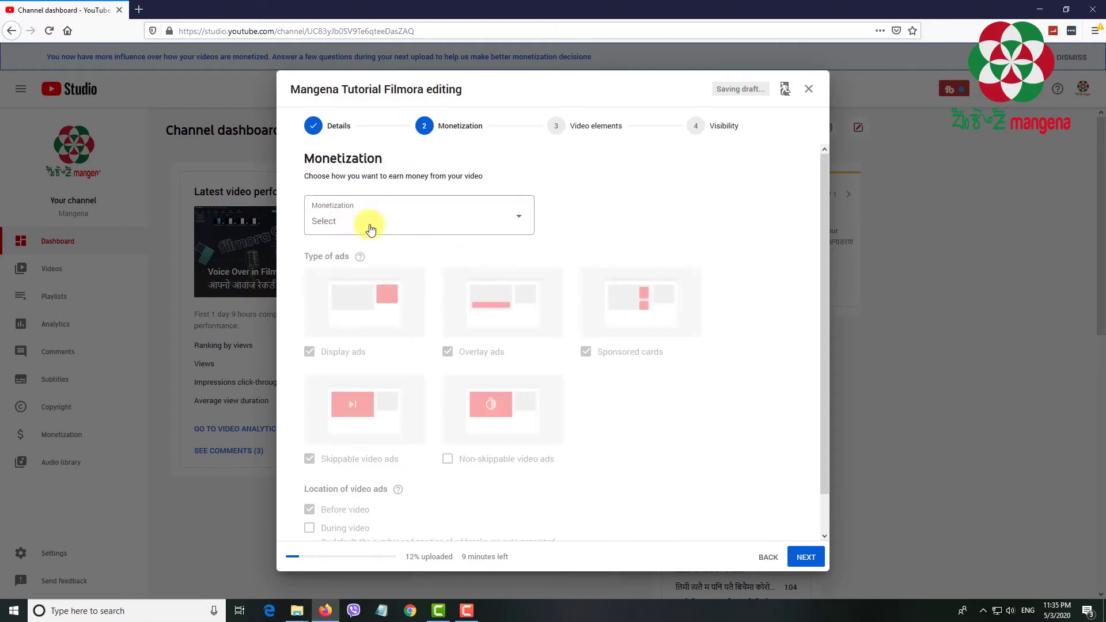
pyautogui.click(520, 221)
pyautogui.click(325, 214)
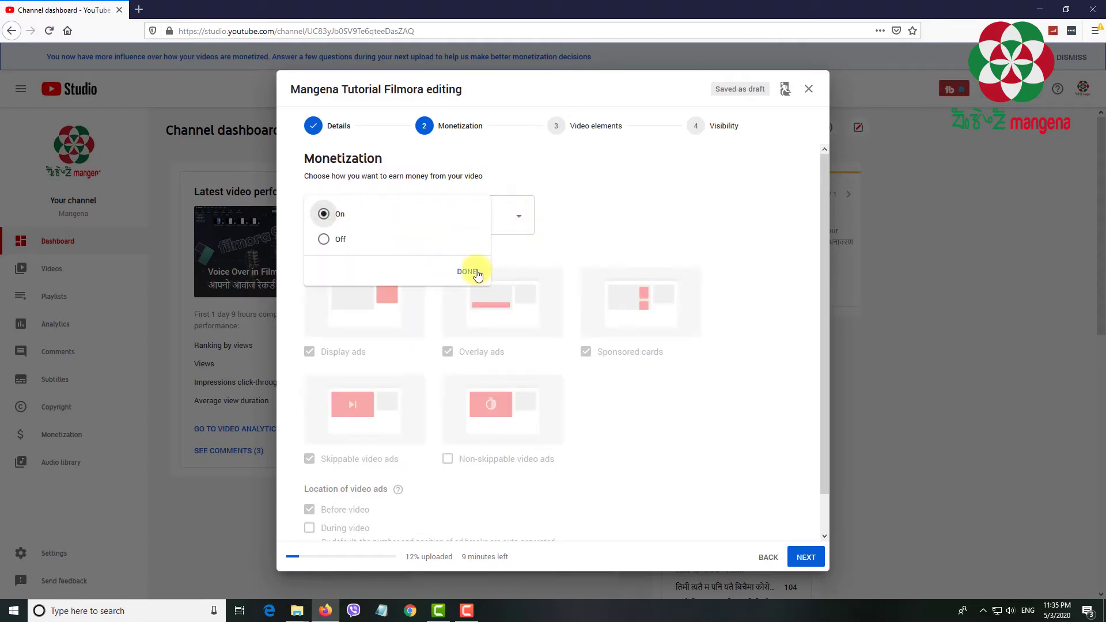
pyautogui.click(466, 273)
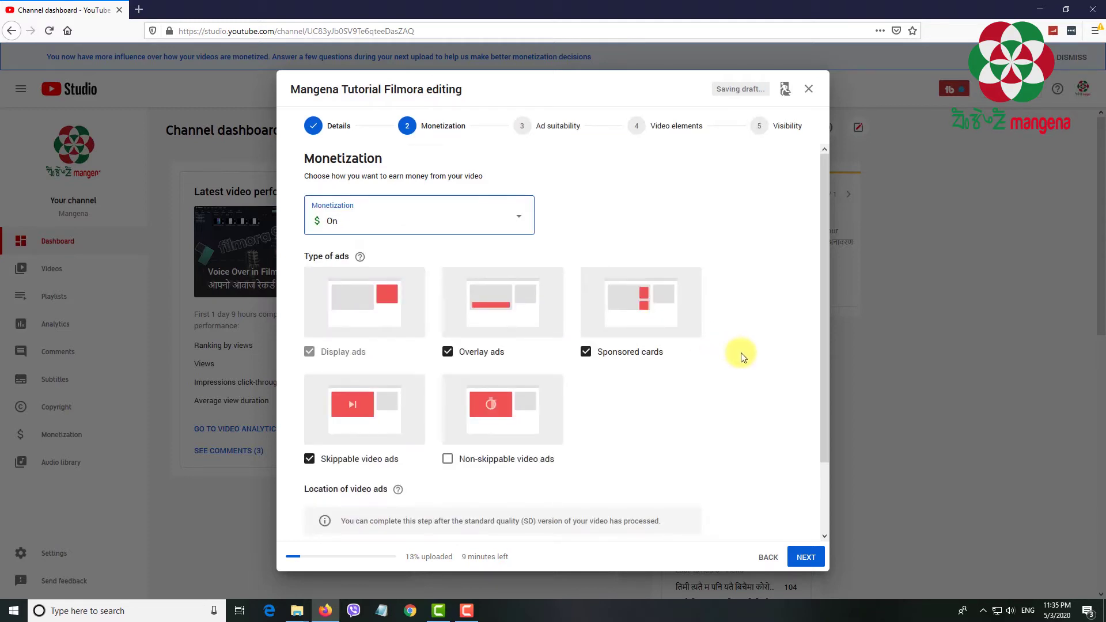
pyautogui.scroll(-2, 743, 357)
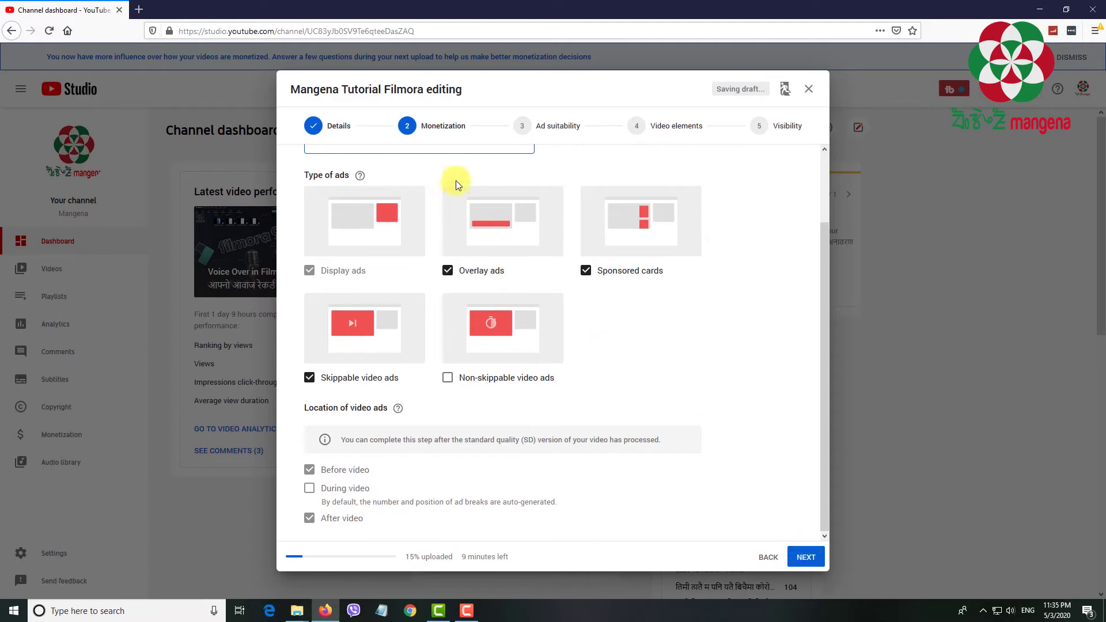
# Continue to ad suitability and declare that the video contains none of the listed content categories.
pyautogui.click(808, 555)
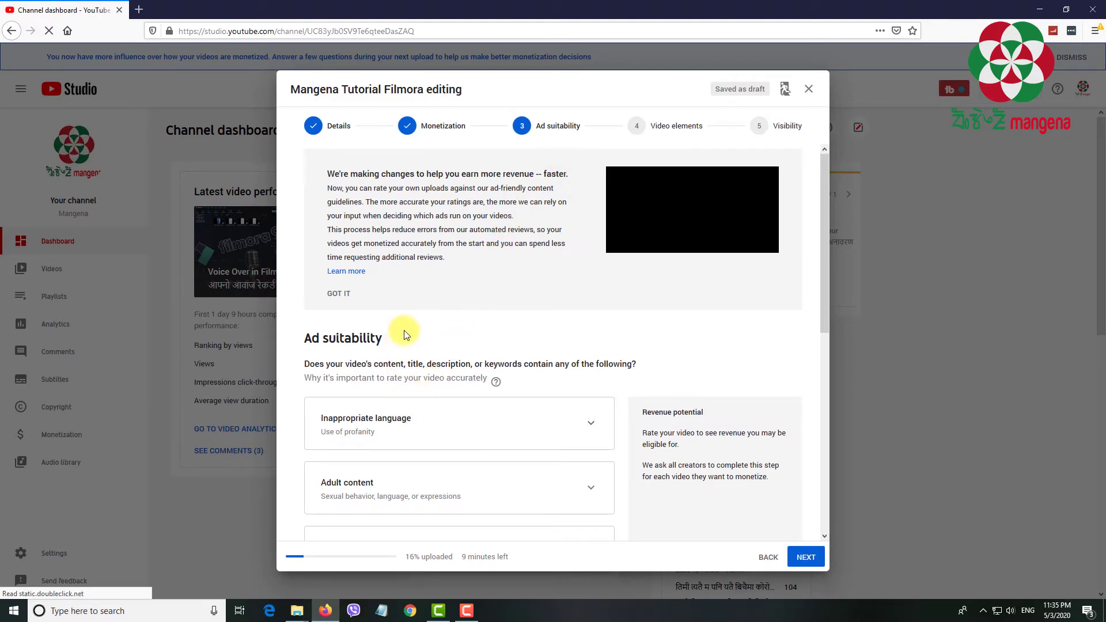
pyautogui.scroll(-3, 402, 321)
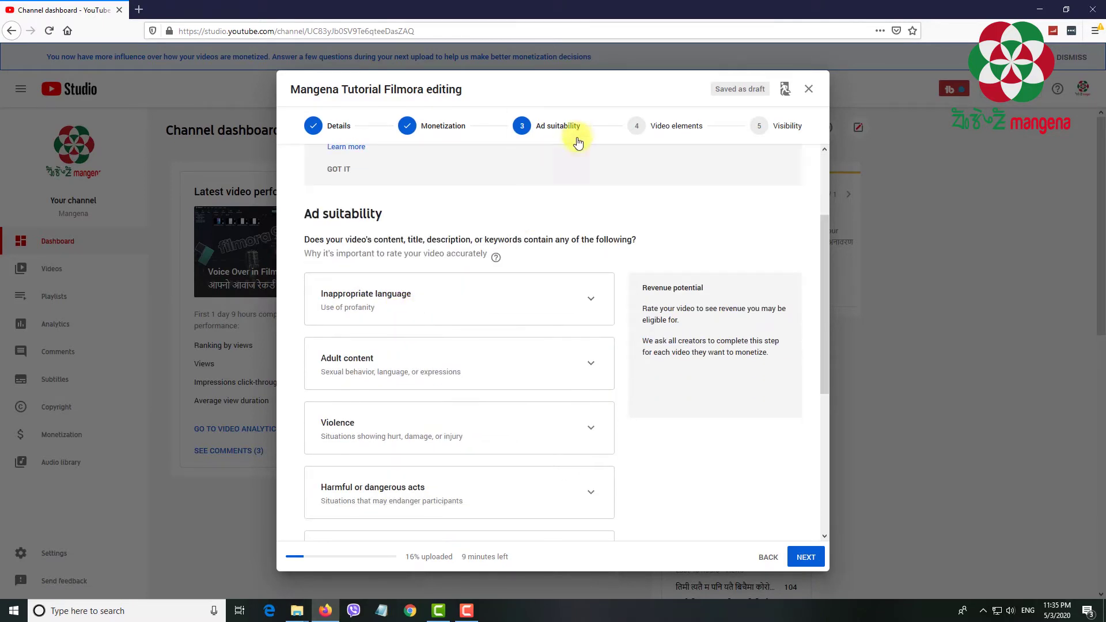
pyautogui.scroll(1, 444, 346)
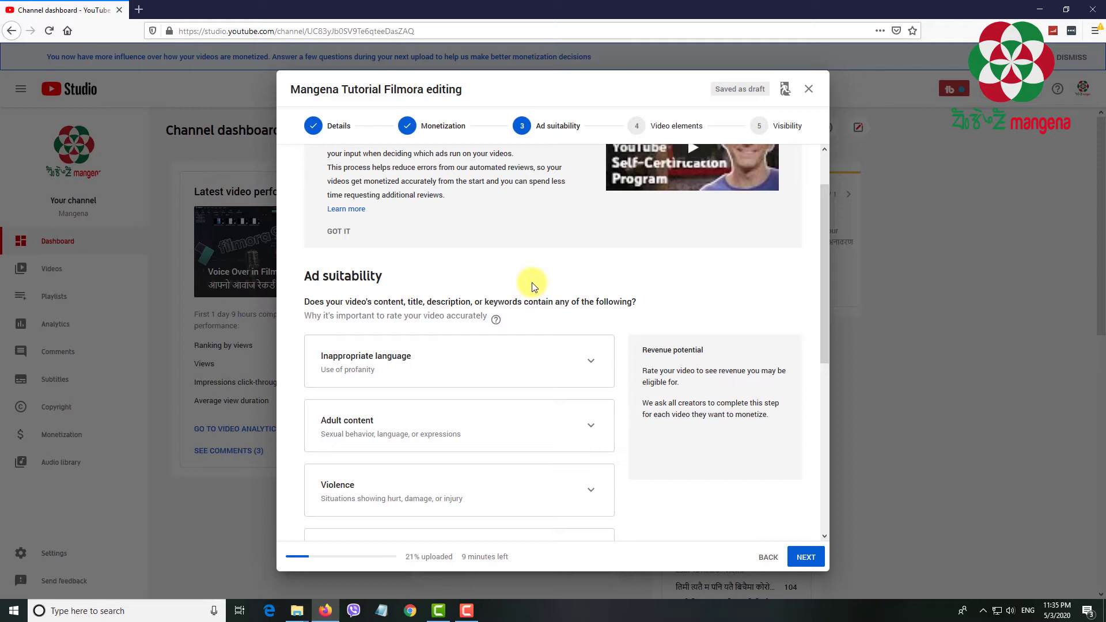
pyautogui.scroll(-2, 533, 393)
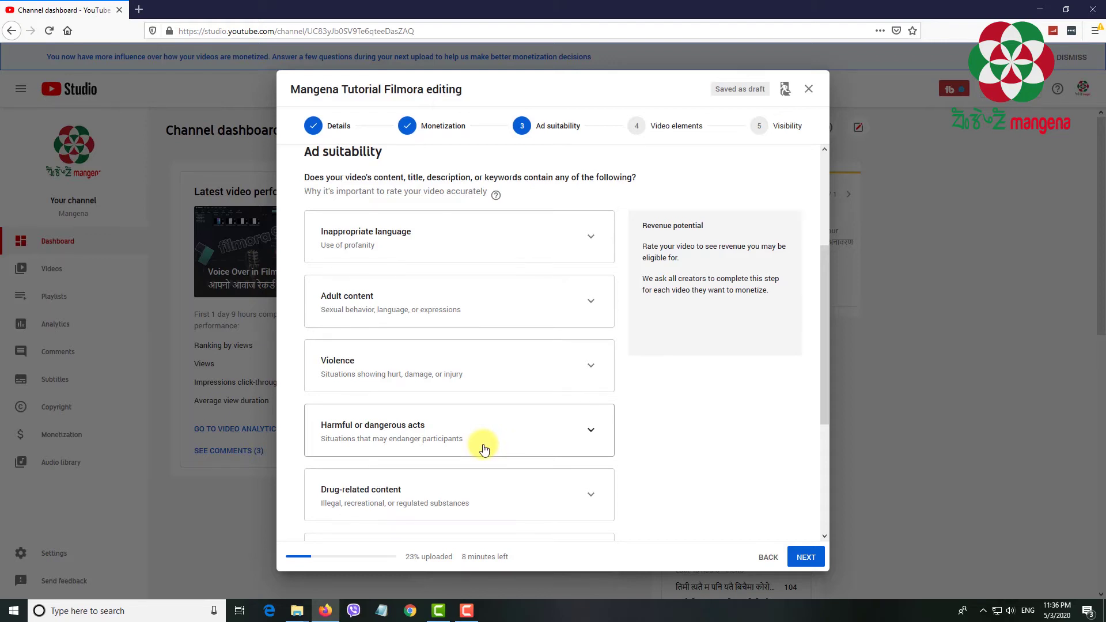
pyautogui.scroll(-3, 484, 450)
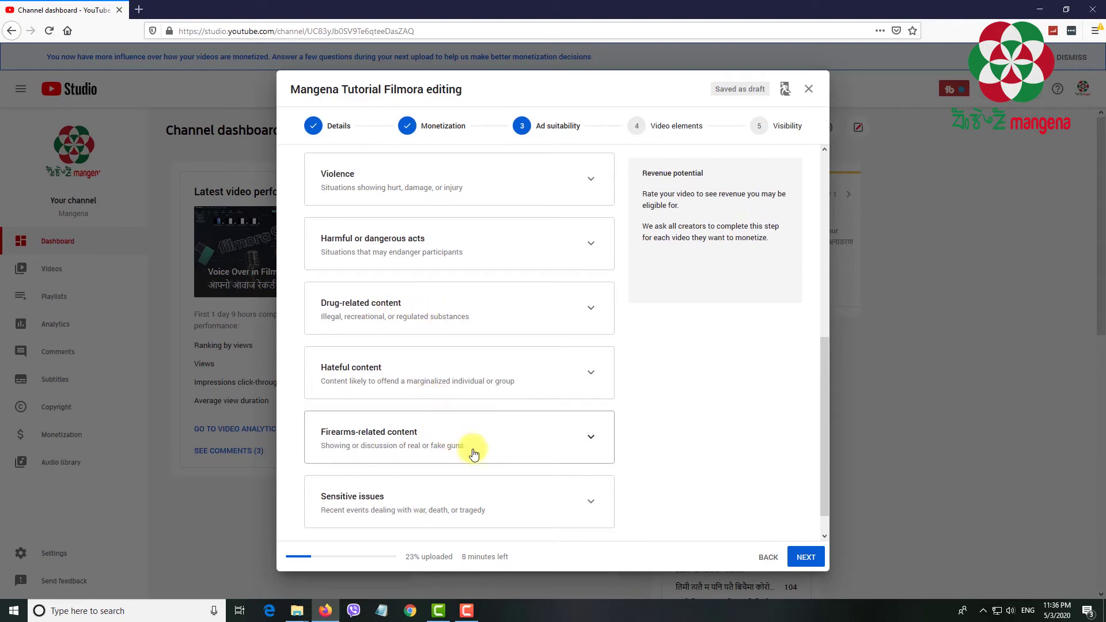
pyautogui.scroll(-1, 474, 453)
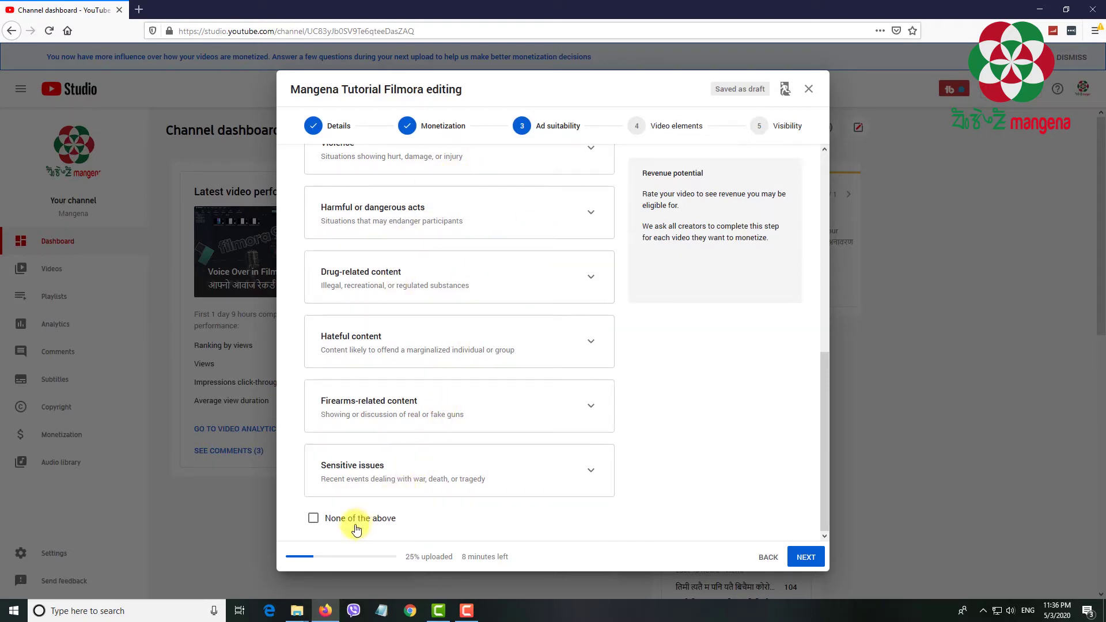
pyautogui.click(314, 520)
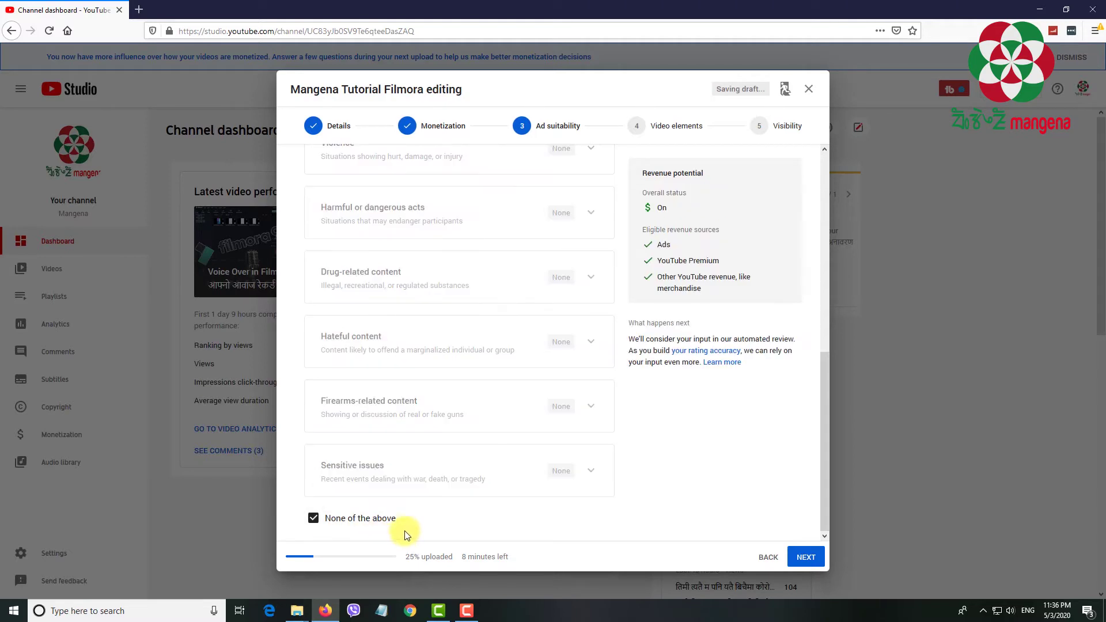
pyautogui.scroll(5, 499, 374)
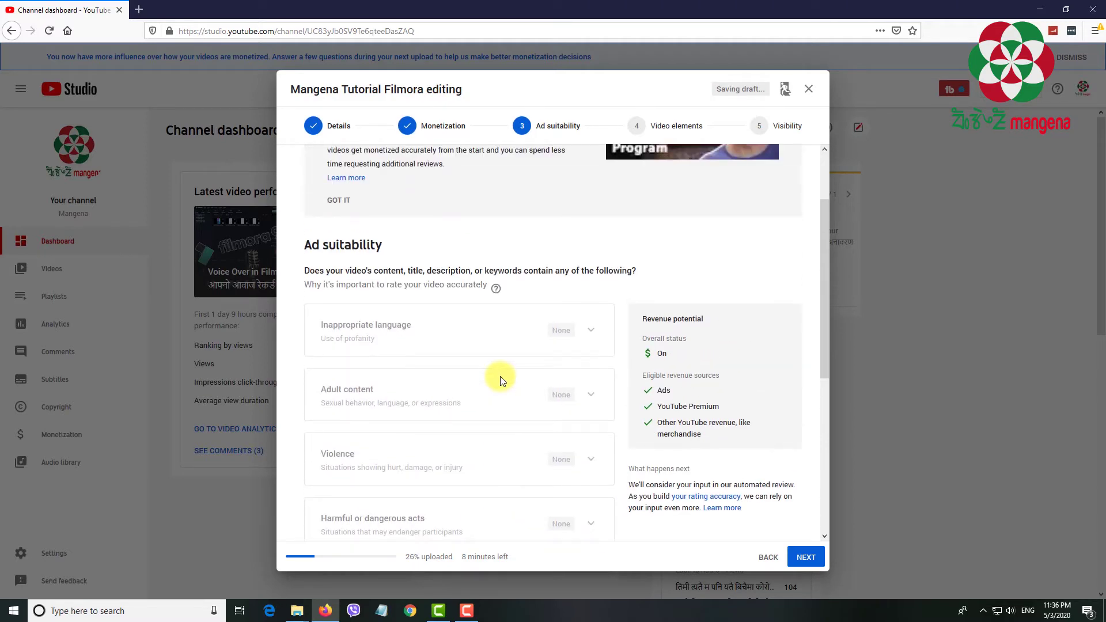
pyautogui.scroll(1, 500, 376)
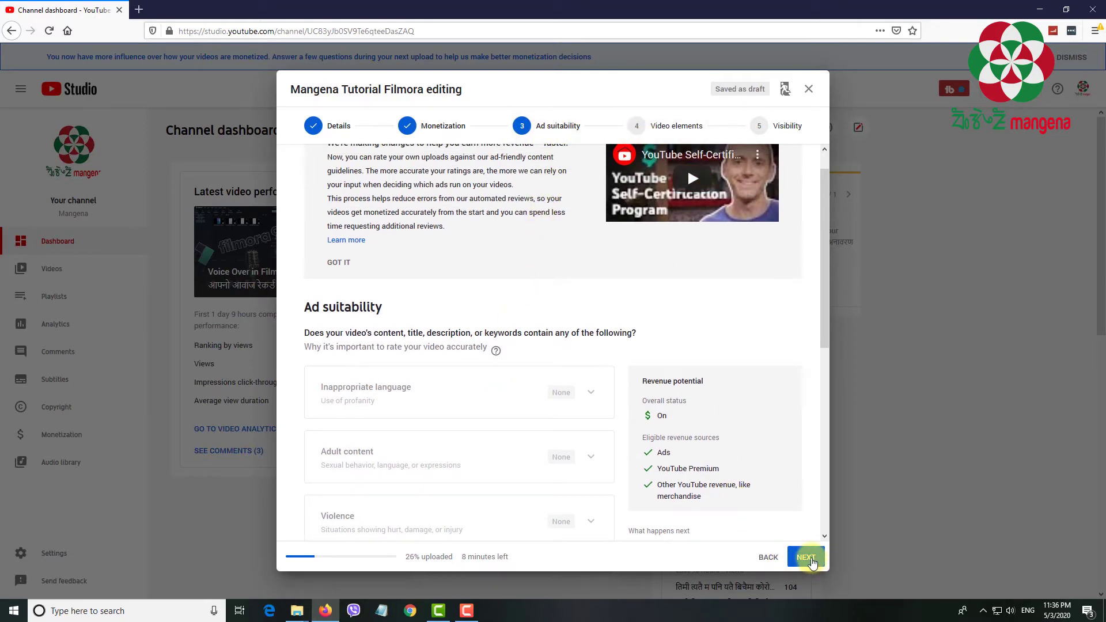
# Continue past the video elements without adding any and review the visibility and publishing options.
pyautogui.click(806, 557)
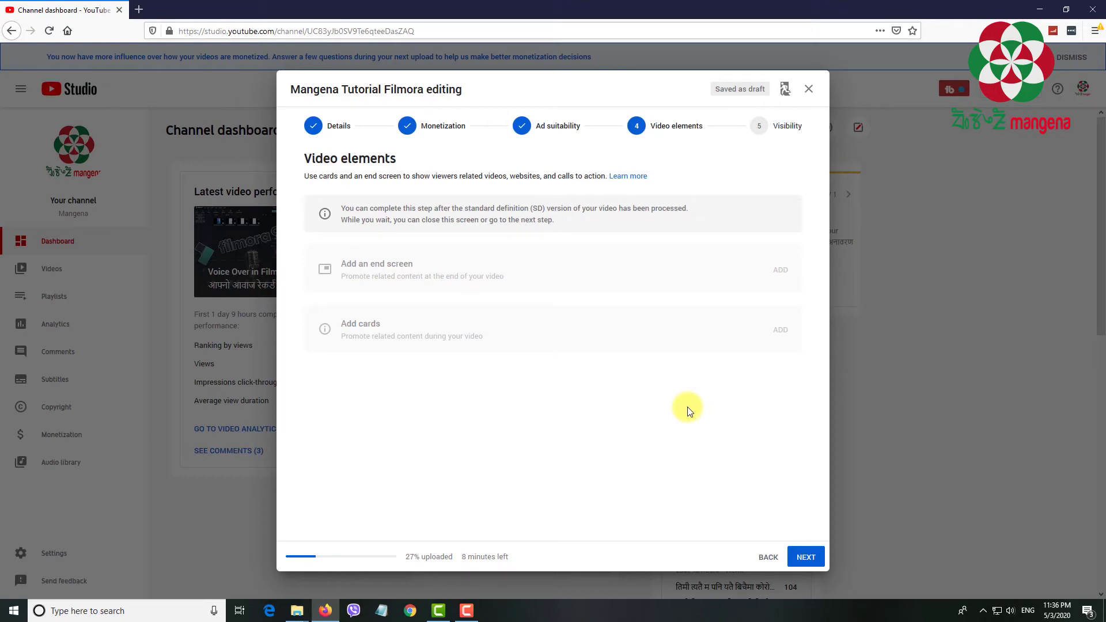
pyautogui.click(806, 557)
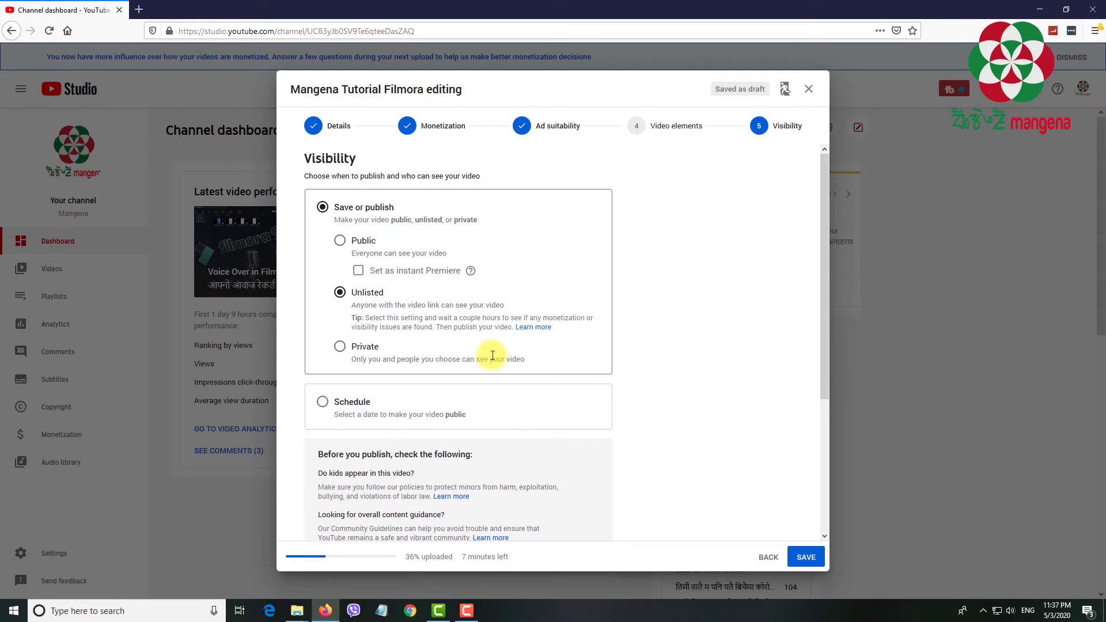
pyautogui.scroll(-2, 331, 311)
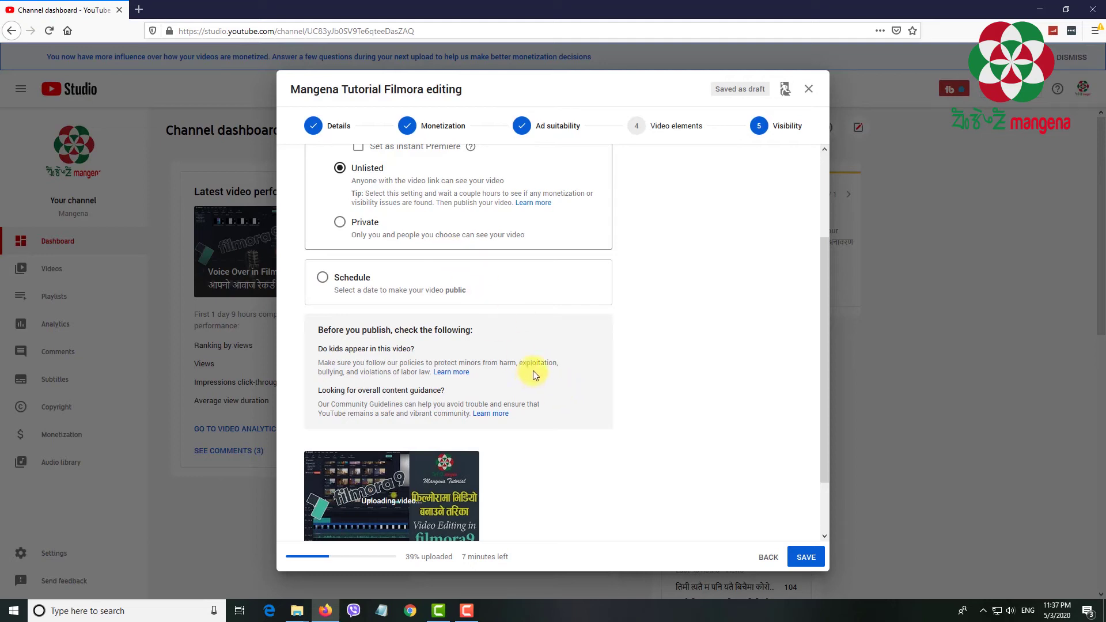
pyautogui.scroll(-2, 641, 360)
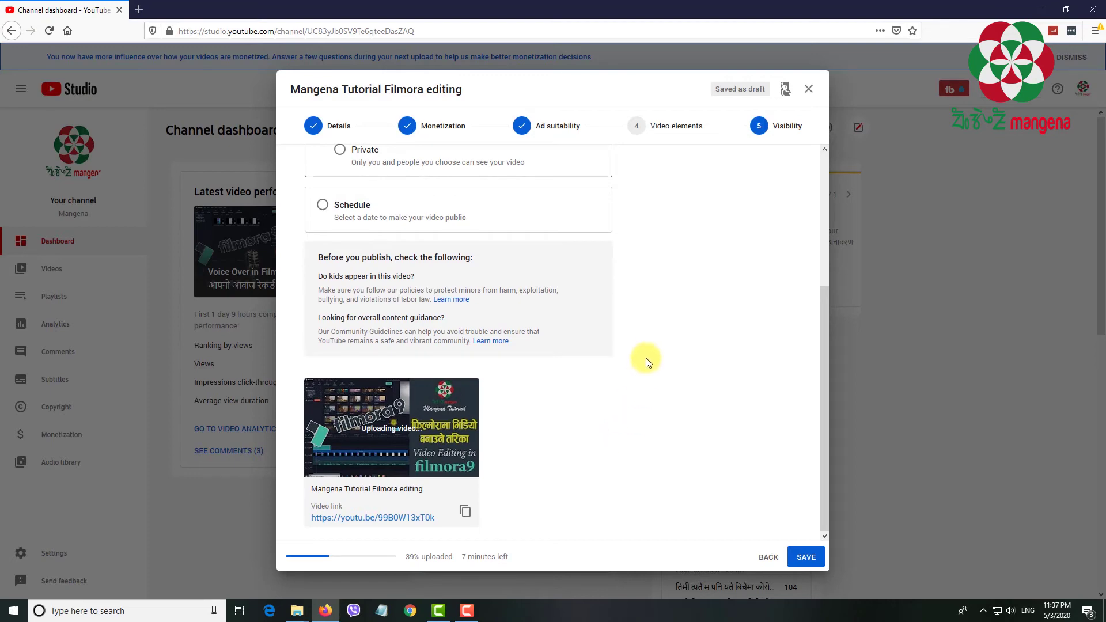
pyautogui.scroll(1, 685, 340)
pyautogui.scroll(5, 686, 340)
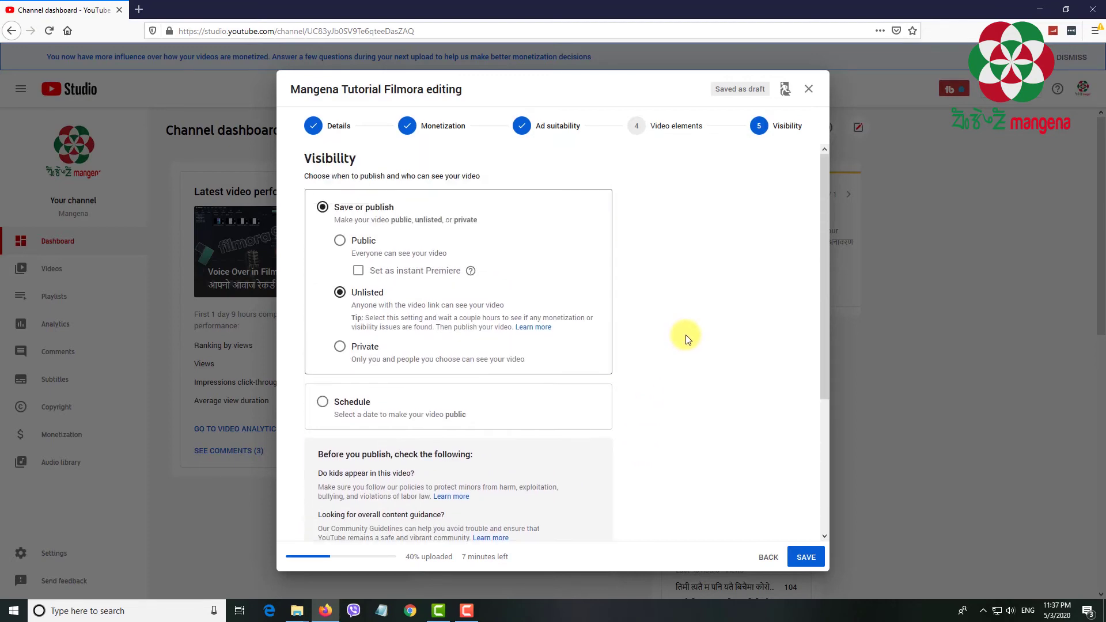
# Save the upload with unlisted visibility and open the pending video's details from the channel's video list.
pyautogui.click(806, 557)
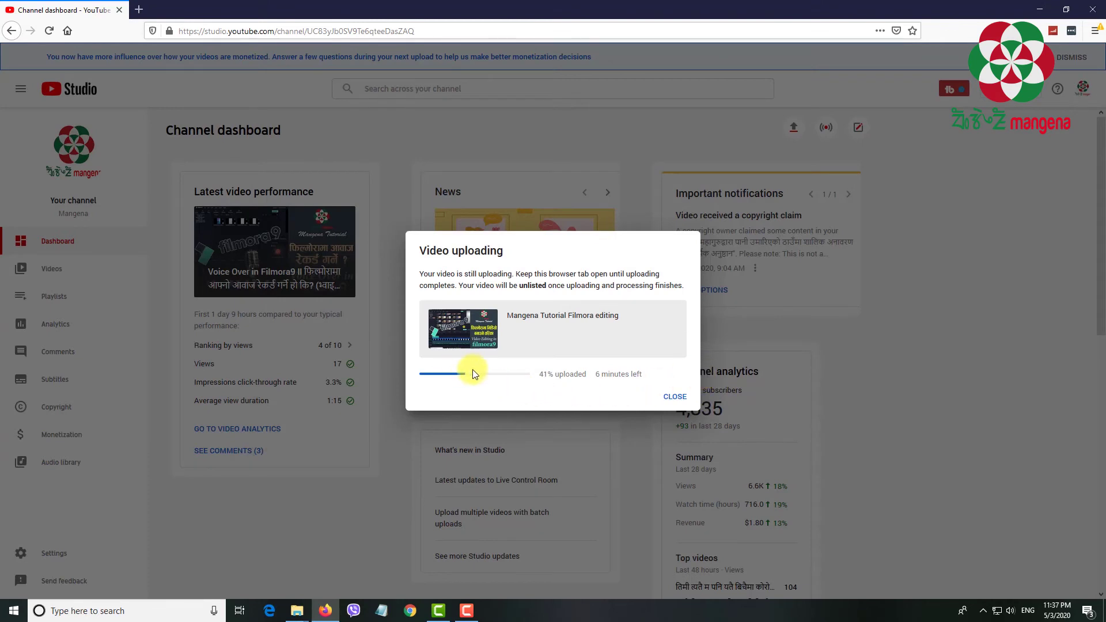
pyautogui.click(675, 397)
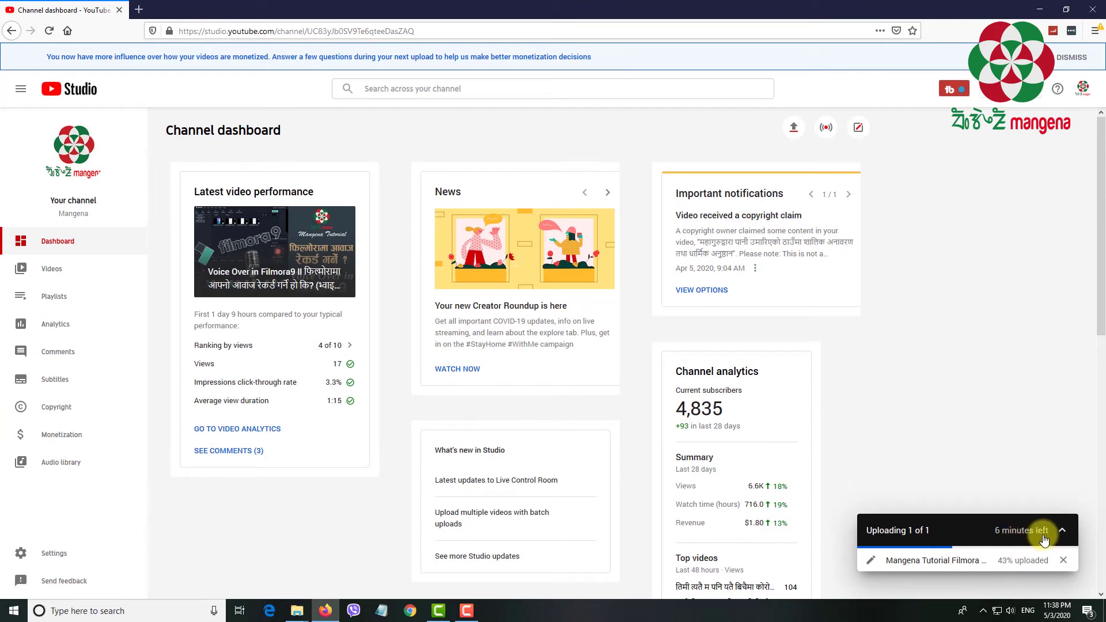
pyautogui.click(48, 273)
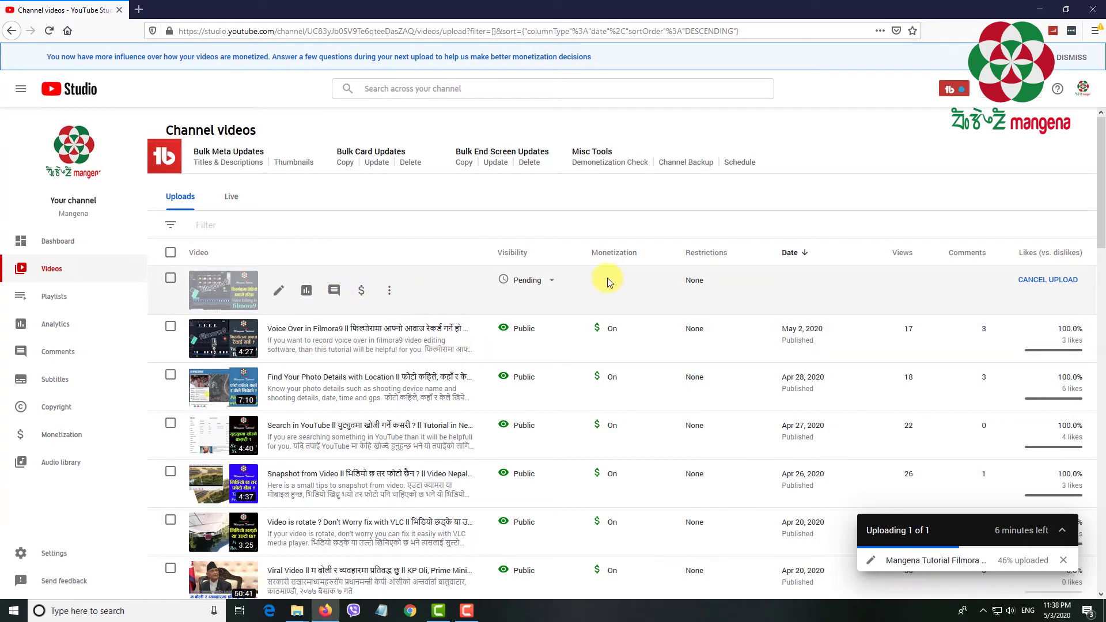
pyautogui.moveTo(522, 301)
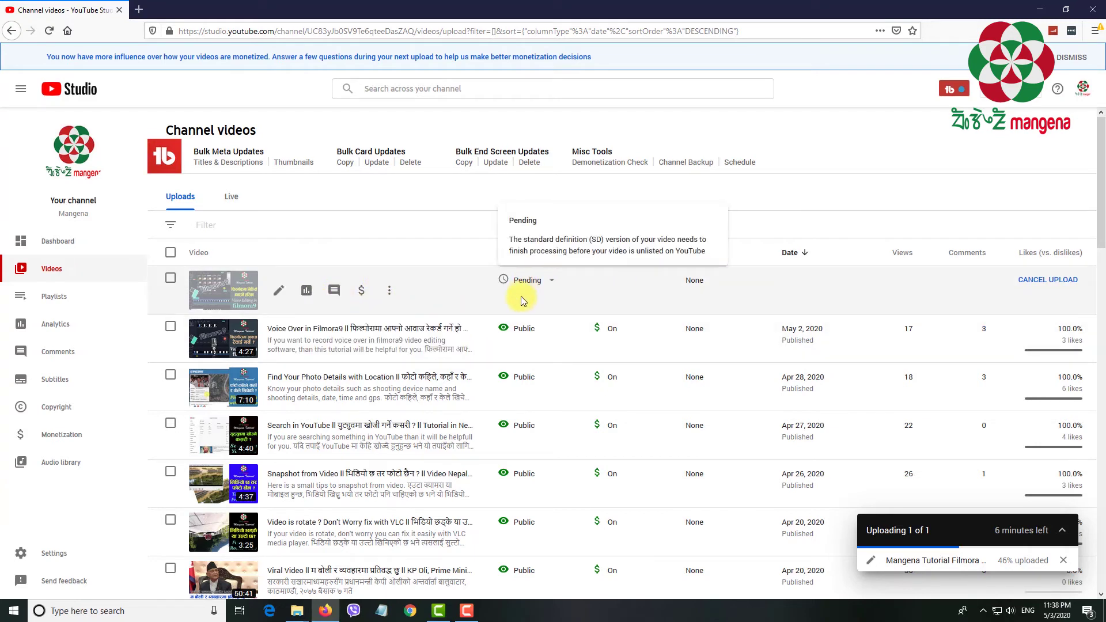
pyautogui.click(279, 293)
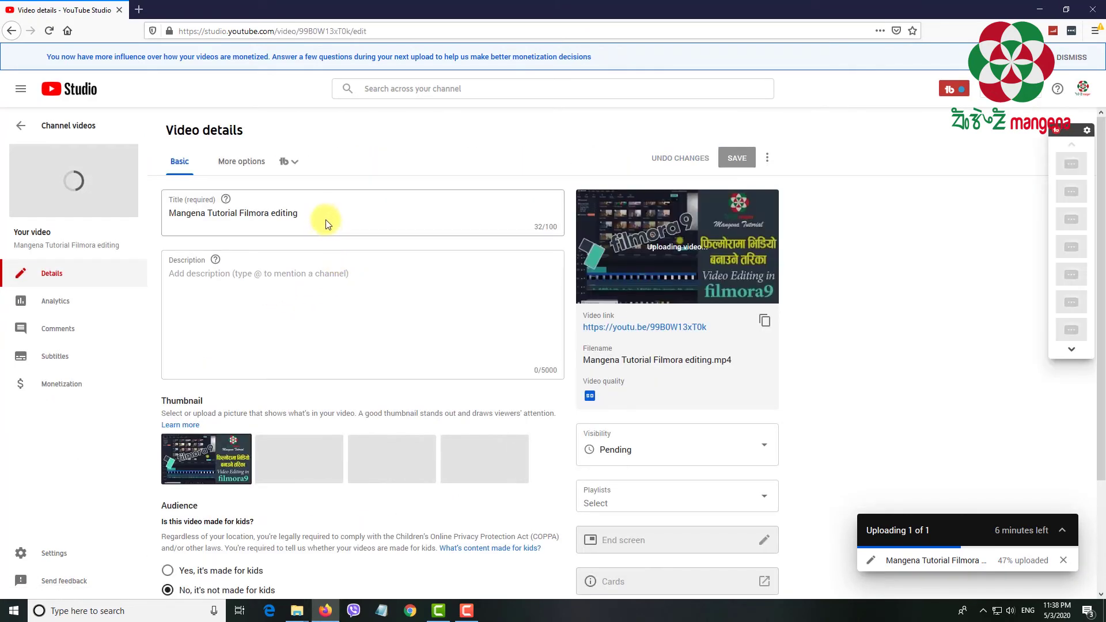
# Replace the video's title with "Complete Video Editing in Filmora9".
pyautogui.click(324, 212)
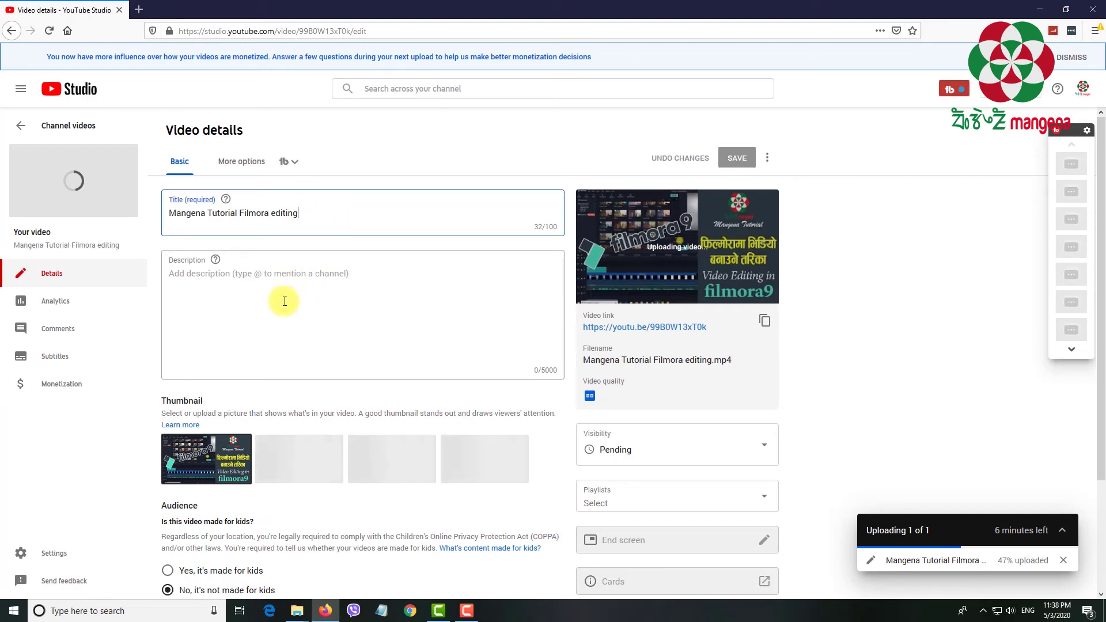
pyautogui.moveTo(313, 215); pyautogui.dragTo(154, 217)
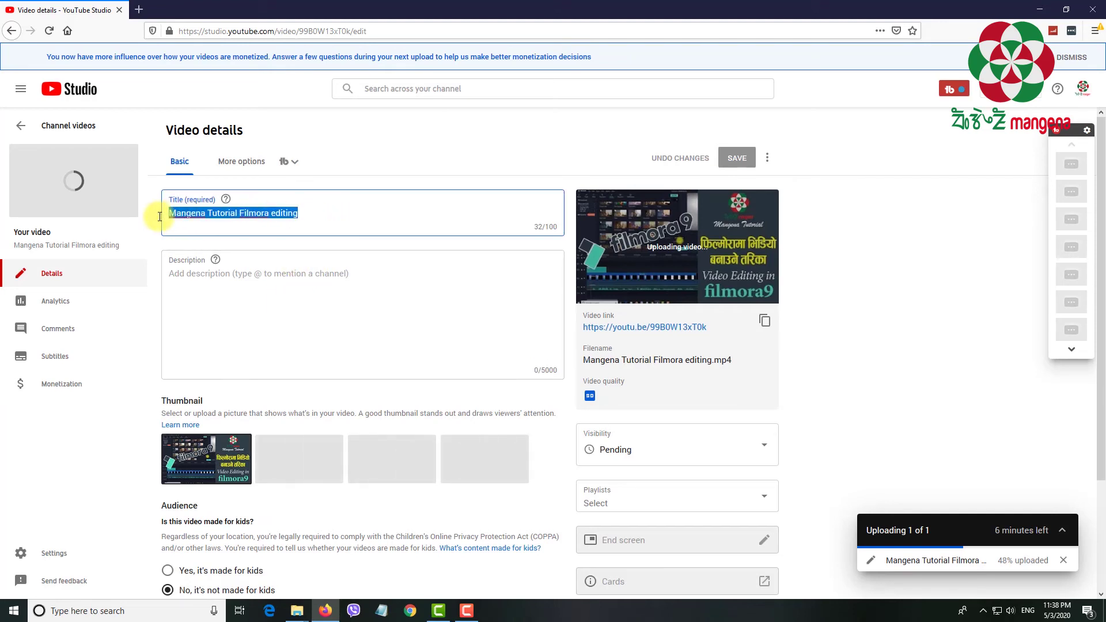
pyautogui.write('Complet')
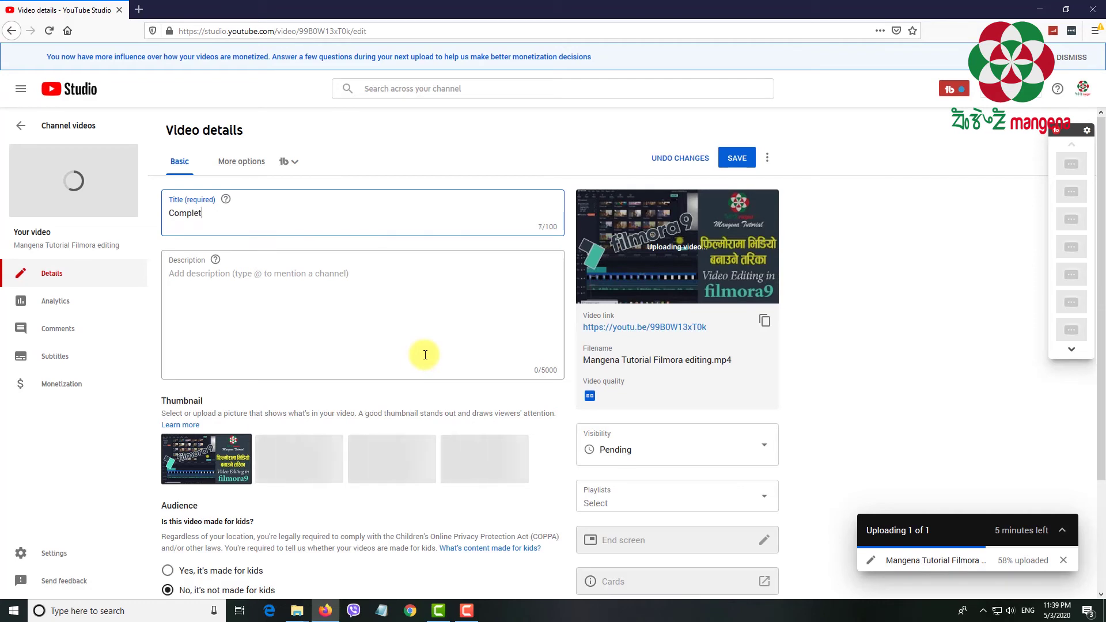
pyautogui.write('e Video ')
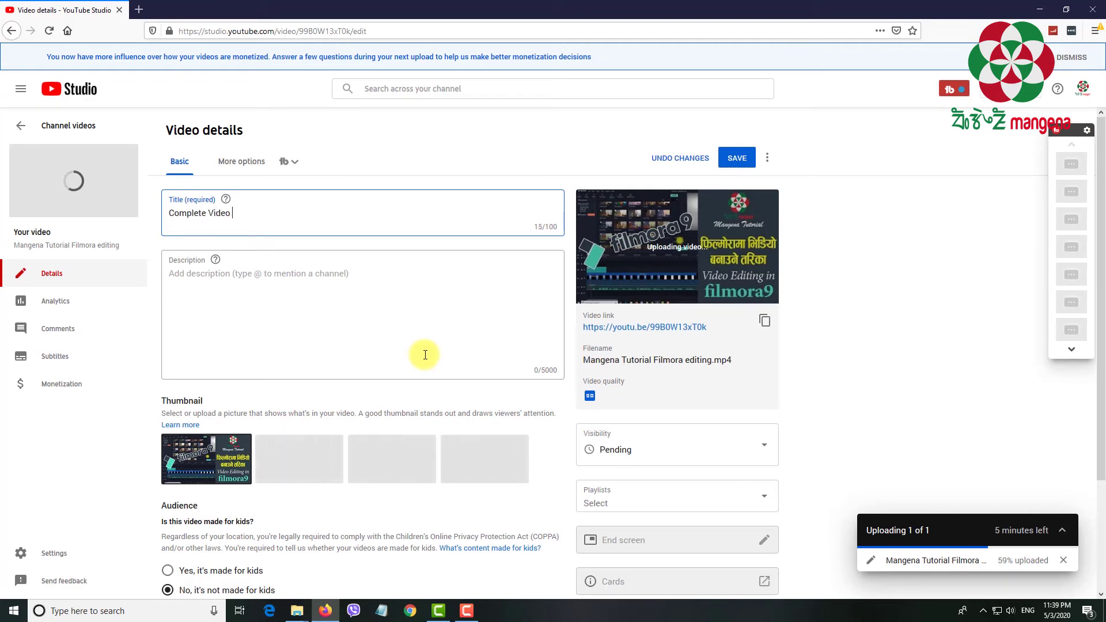
pyautogui.write('Editi')
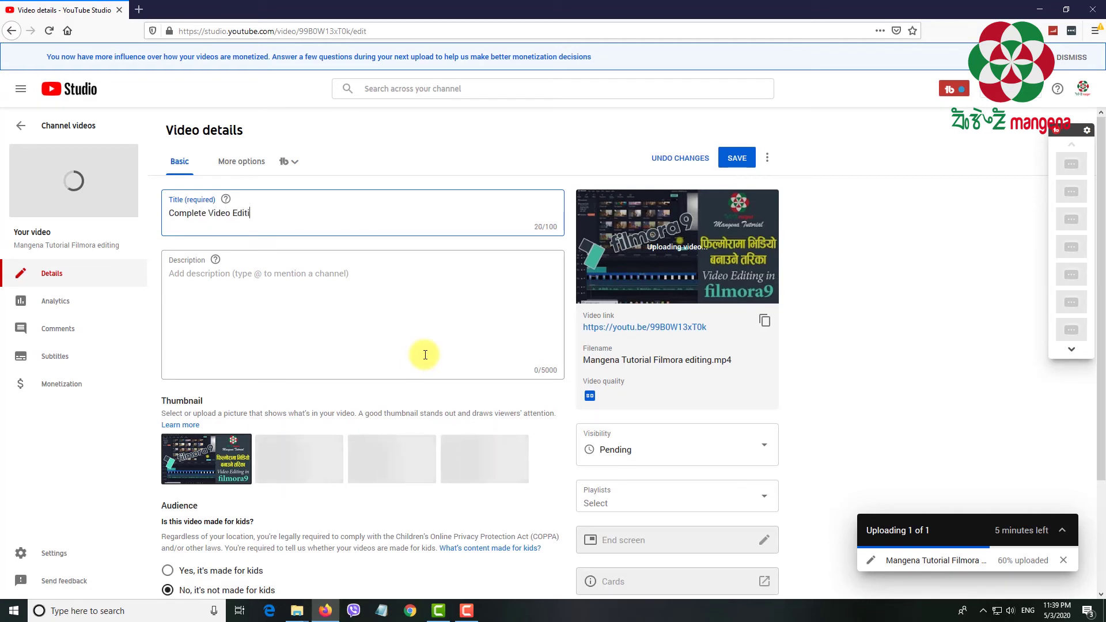
pyautogui.write('ng in Fil')
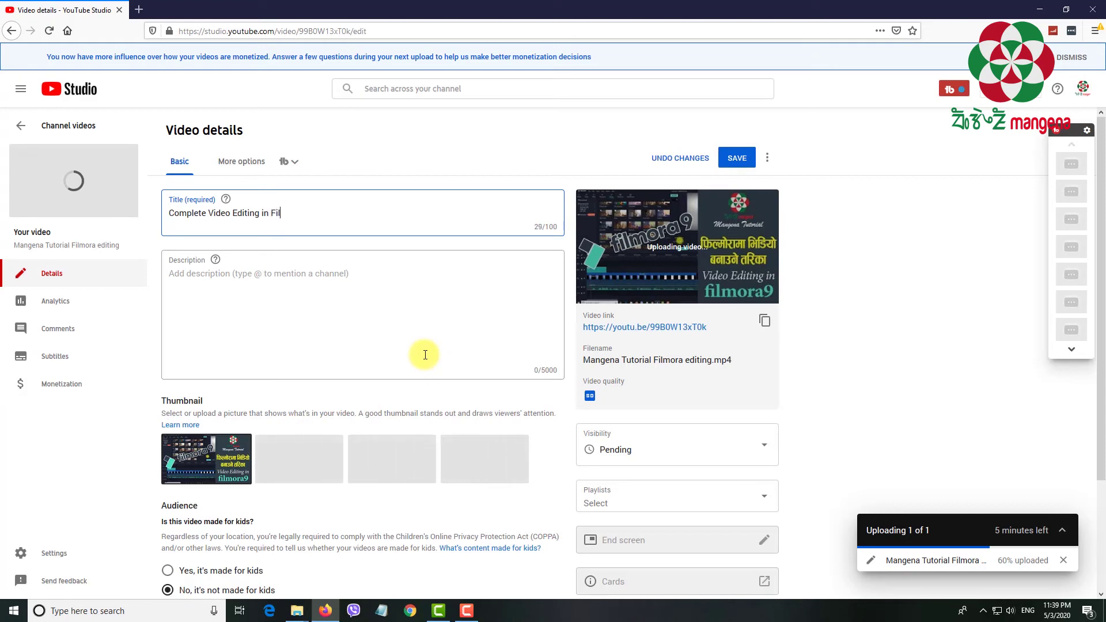
pyautogui.write('mora')
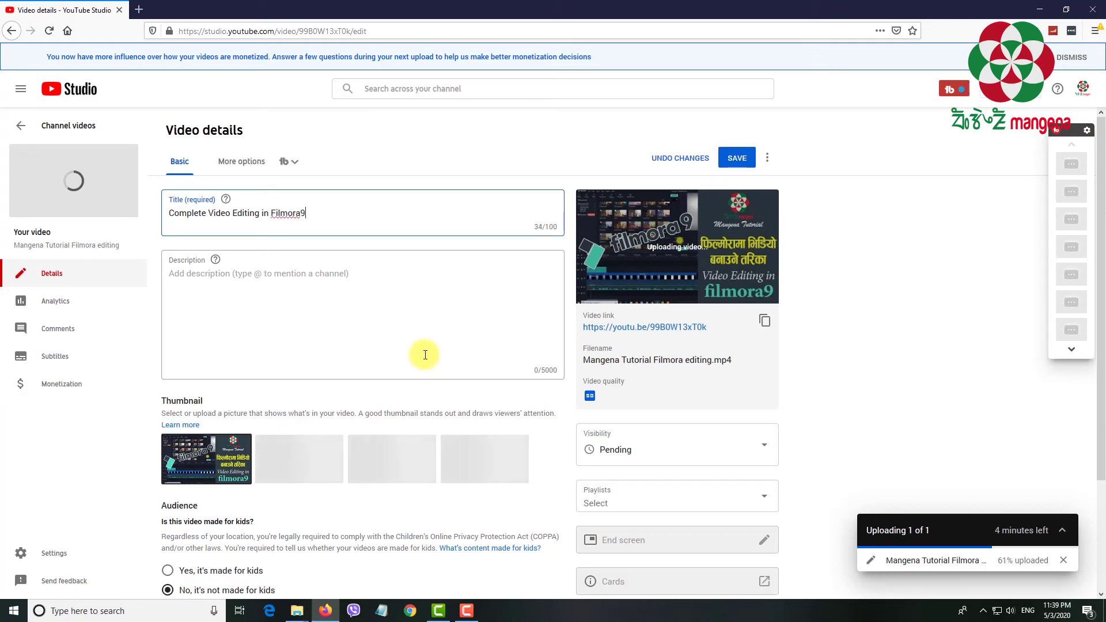
pyautogui.write('9')
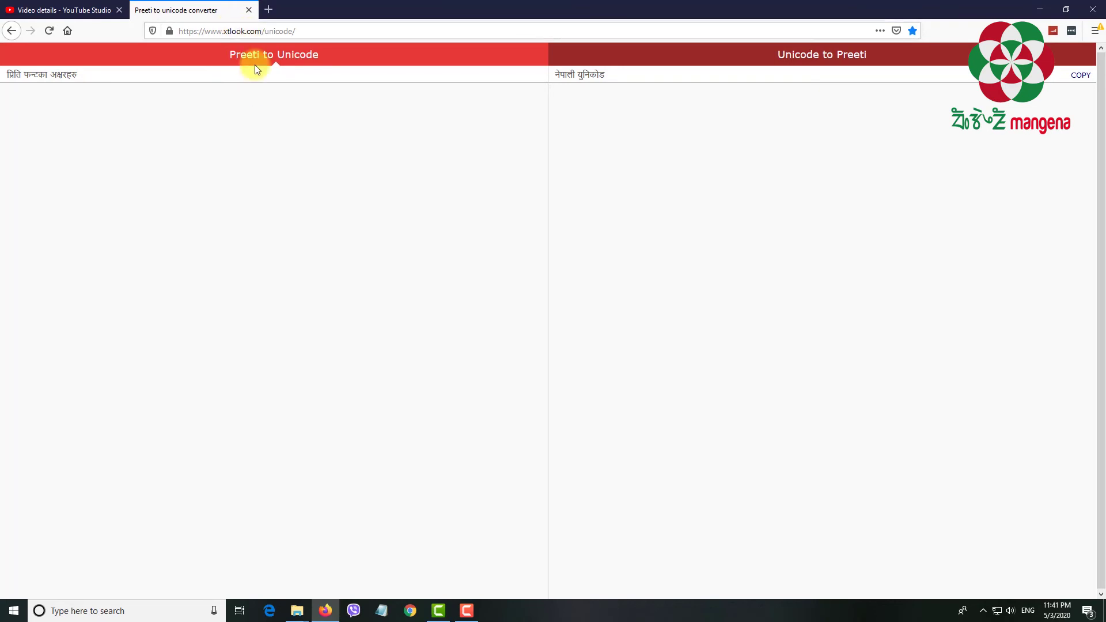
# In the Preeti to Unicode converter, enter "फिल्मोरामा भिडियो बनाउने तरिका" and cut the converted Unicode text.
pyautogui.click(272, 124)
pyautogui.write('lkmNdf]')
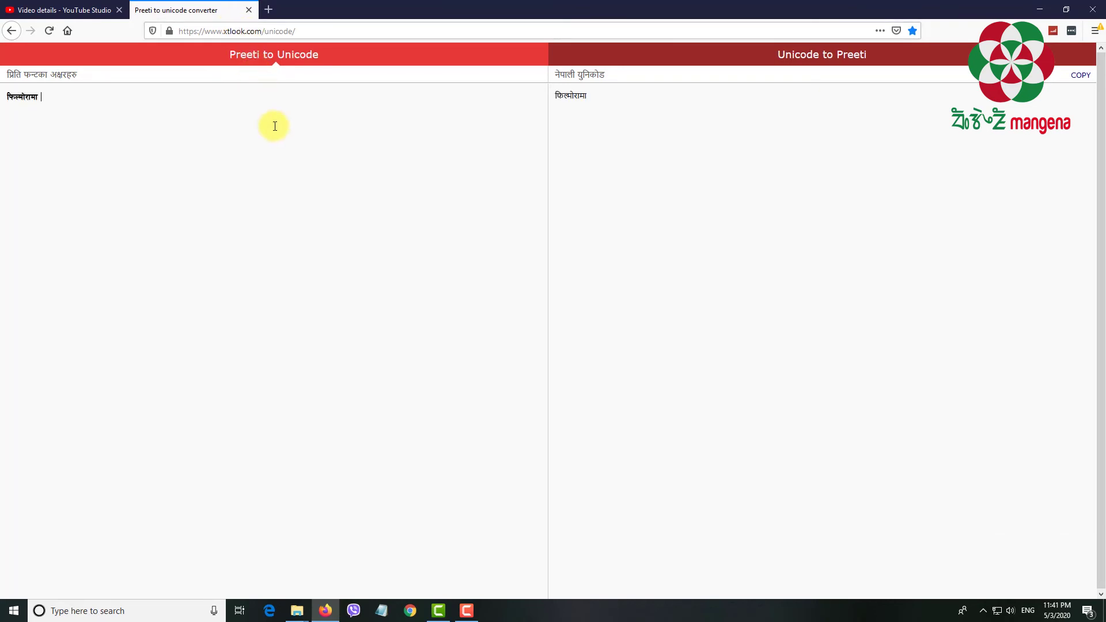
pyautogui.write('/fdf lel8of] agfpg] tl/sf')
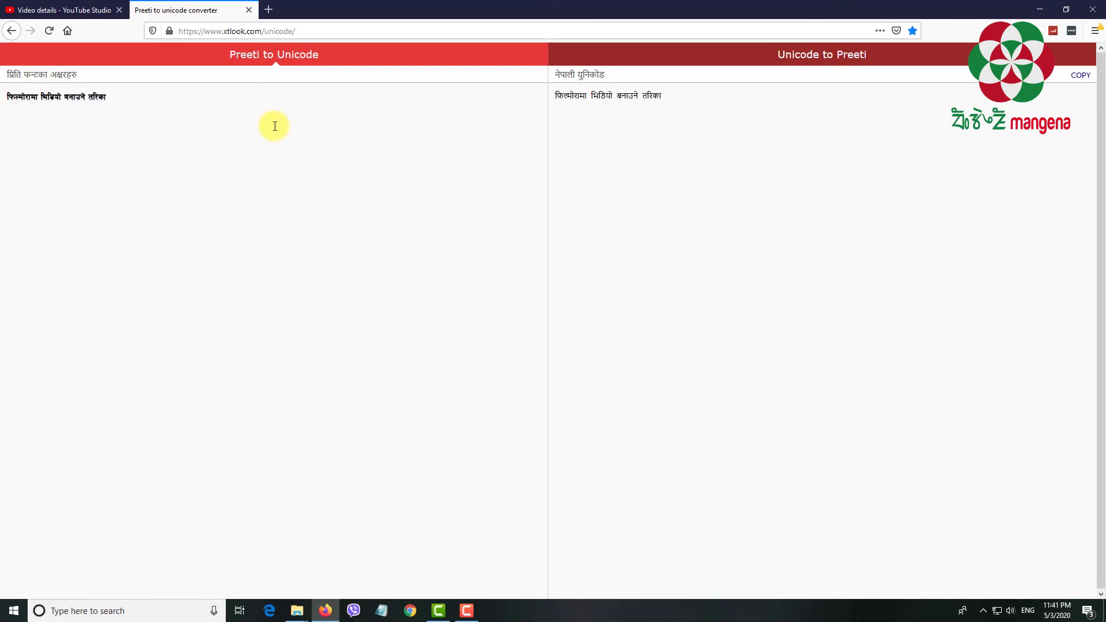
pyautogui.tripleClick(704, 98)
pyautogui.hotkey('ctrl', 'x')
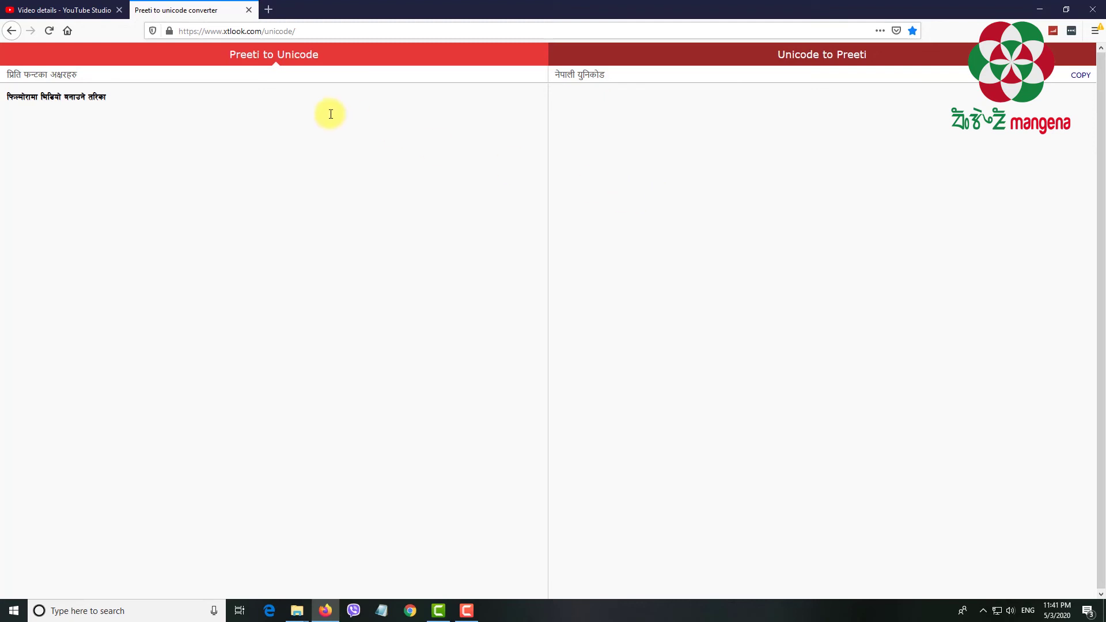
# Back in the video details, append "II फिल्मोरामा भिडियो बनाउने तरिका II in Nepali Language" to the title, pasting the converted Nepali text.
pyautogui.click(104, 8)
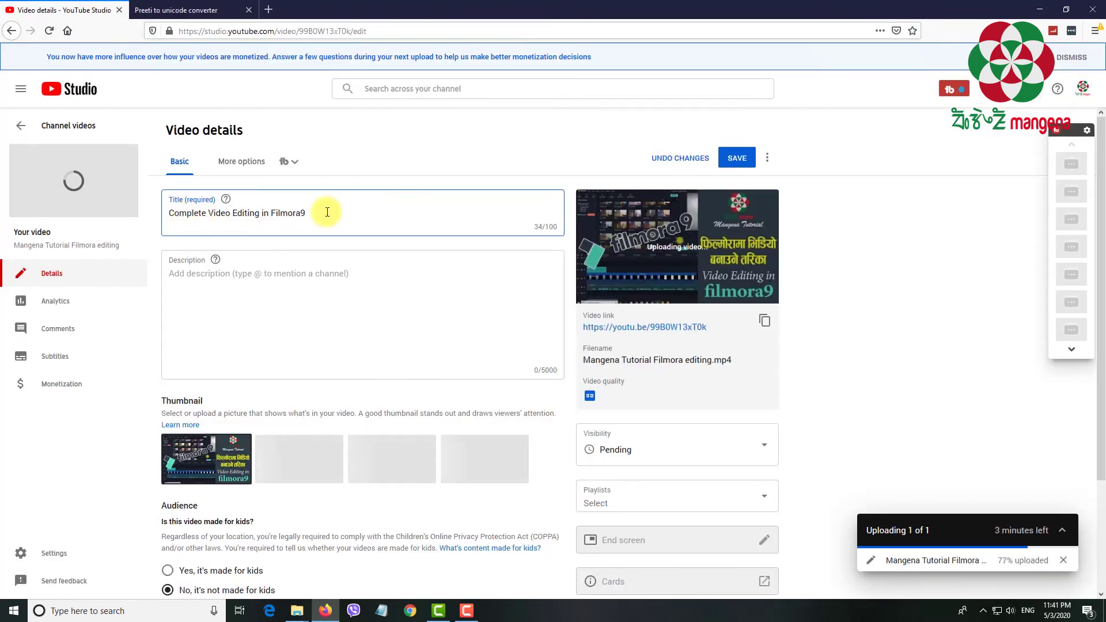
pyautogui.write('II')
pyautogui.hotkey('ctrl', 'v')
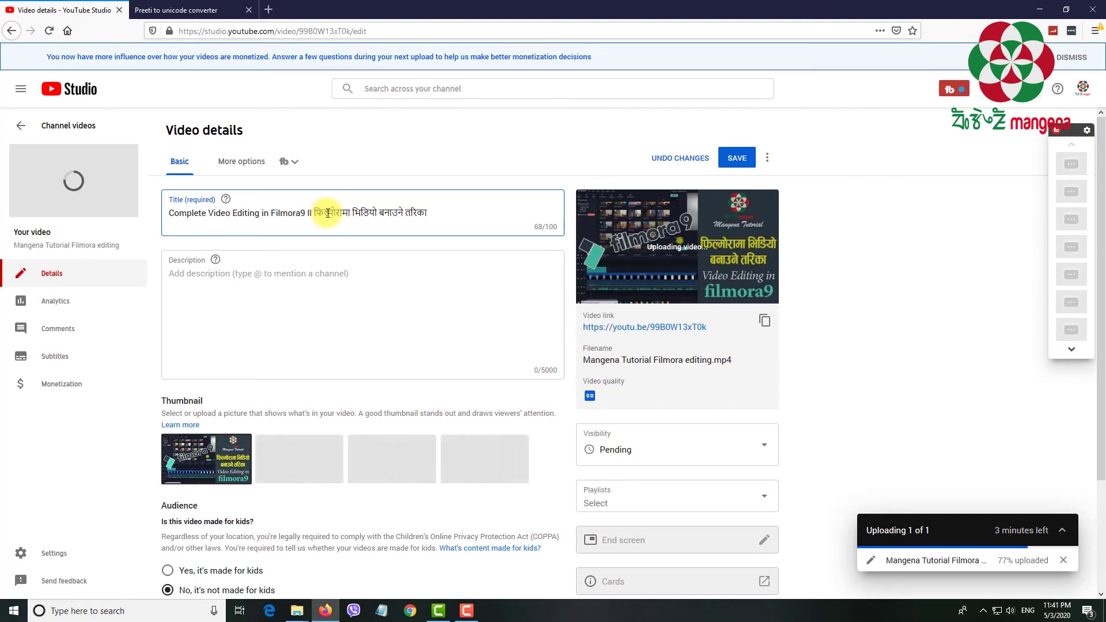
pyautogui.write('II')
pyautogui.write(' In')
pyautogui.write(' Ne')
pyautogui.write('pali La')
pyautogui.write('nguage')
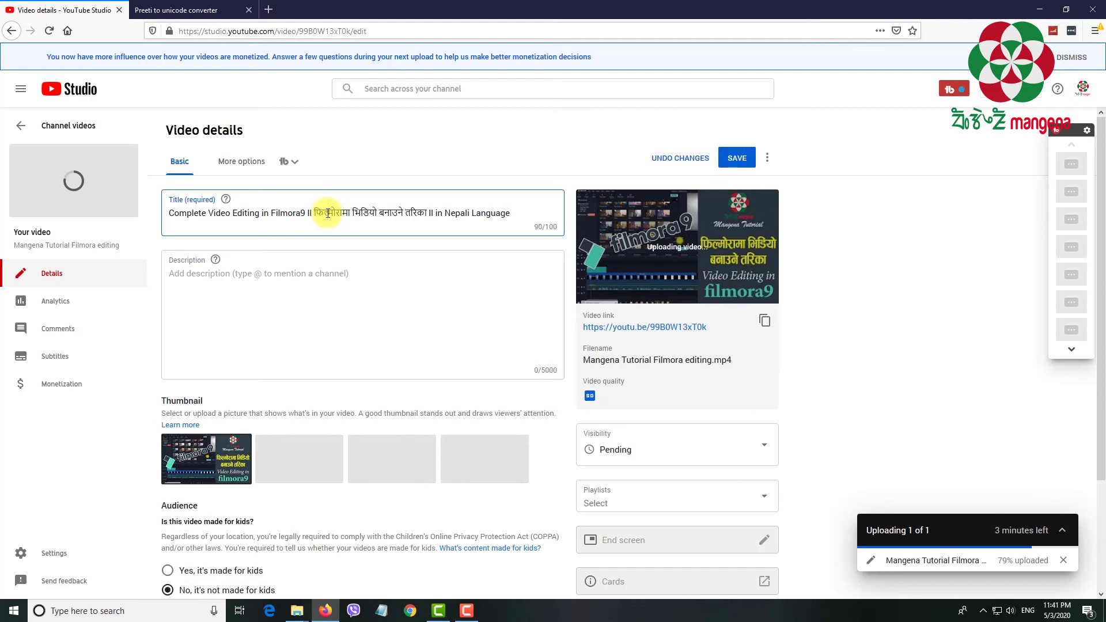
# Enter the video description "If you want to make a video in filmora9 than this video will help you.".
pyautogui.scroll(-1, 205, 217)
pyautogui.click(205, 216)
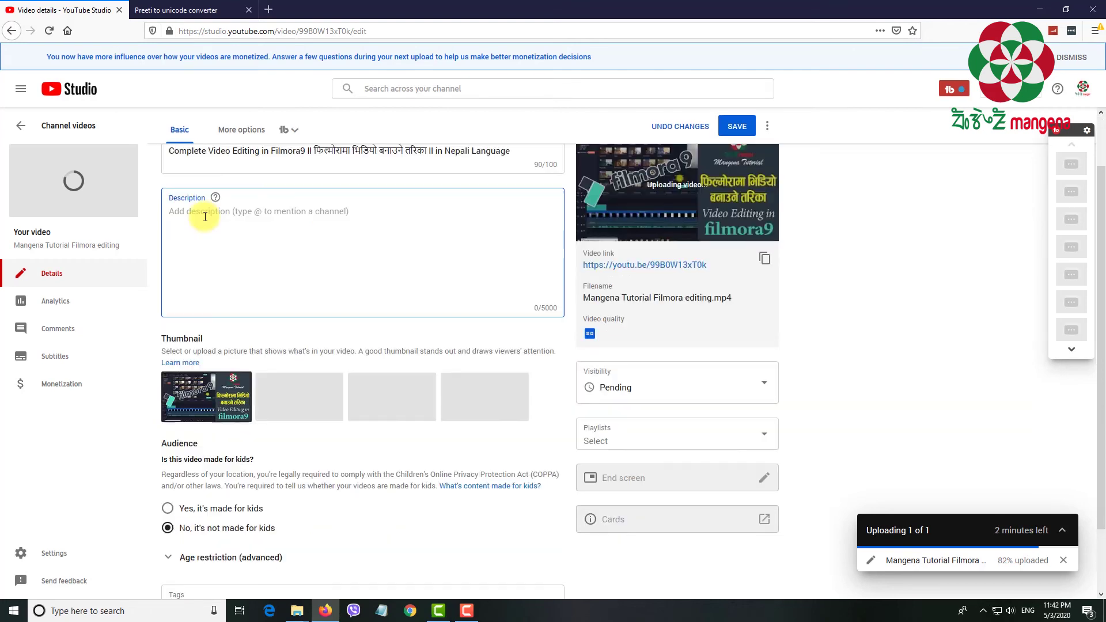
pyautogui.write('If you')
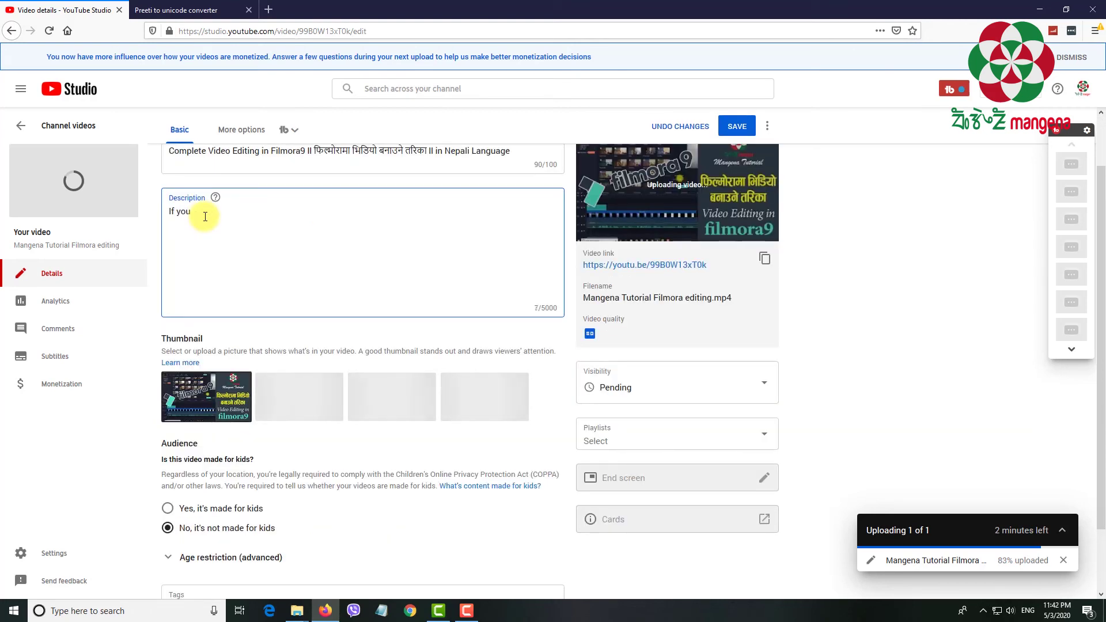
pyautogui.write(' want to make a video in filmora9')
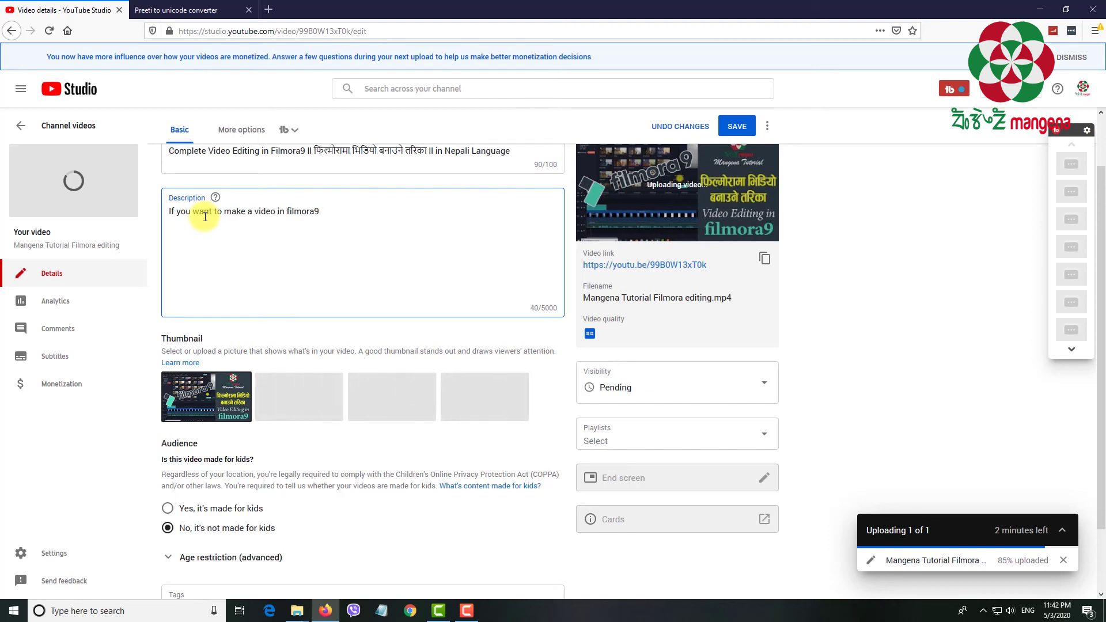
pyautogui.write(' than this')
# In the Preeti to Unicode converter, change the text to "फिल्मोरामा भिडियो बनाउन चाहानुहुन्छ भने तपाईको लागि यो भिडियो लाभदायक हुनेछ।", cut the Unicode result and return to the video details.
pyautogui.hotkey('ctrl', 'Tab')
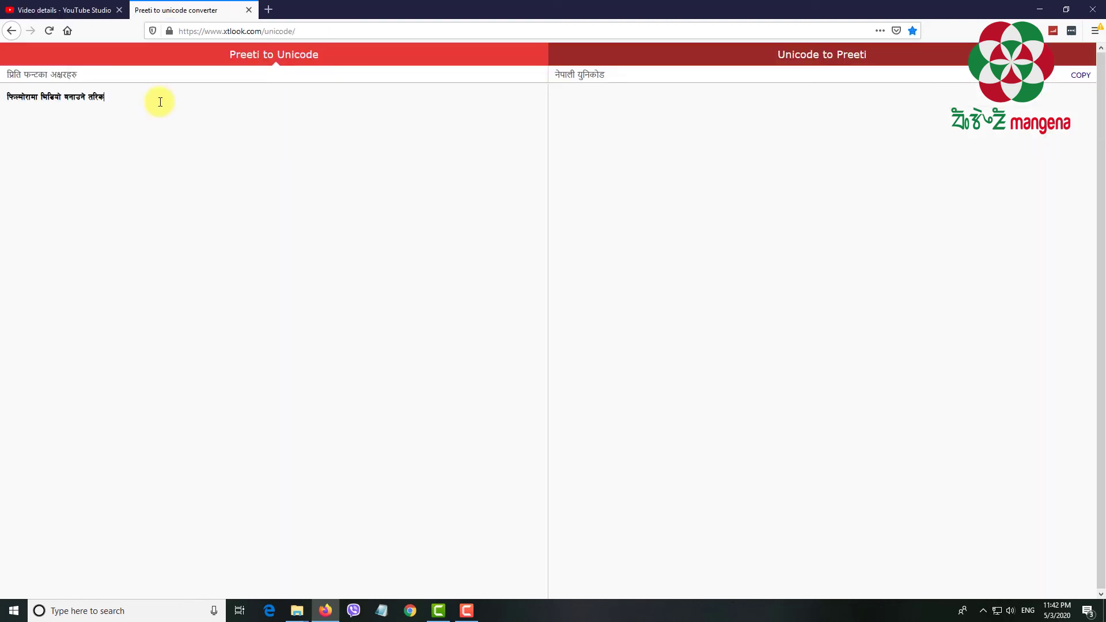
pyautogui.press('BackSpace')
pyautogui.press('BackSpace')
pyautogui.press('BackSpace')
pyautogui.press('BackSpace')
pyautogui.press('BackSpace')
pyautogui.write("xfg'x'G5 eg] tkfO{sf] nflu of] le8lof] nfebfos x'g]5")
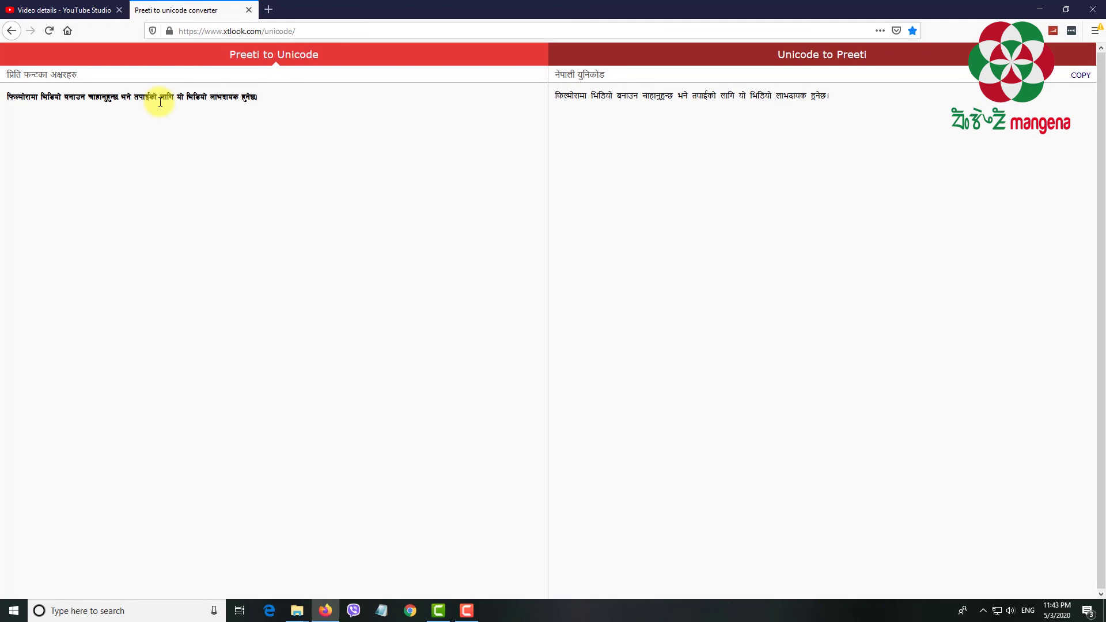
pyautogui.moveTo(847, 97); pyautogui.dragTo(564, 106)
pyautogui.hotkey('ctrl', 'x')
pyautogui.click(85, 8)
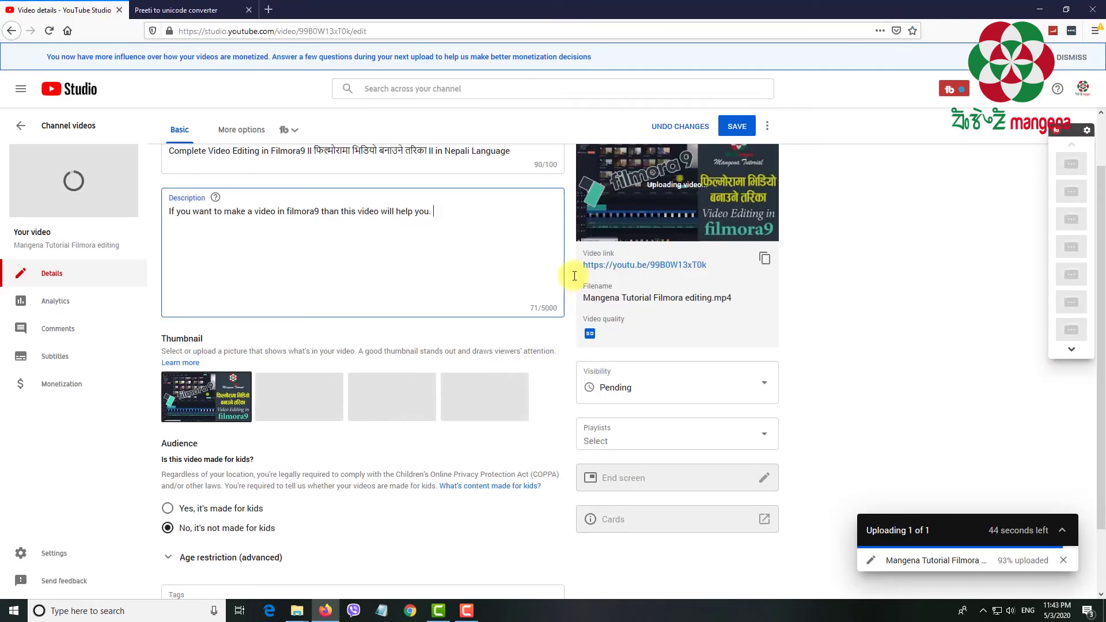